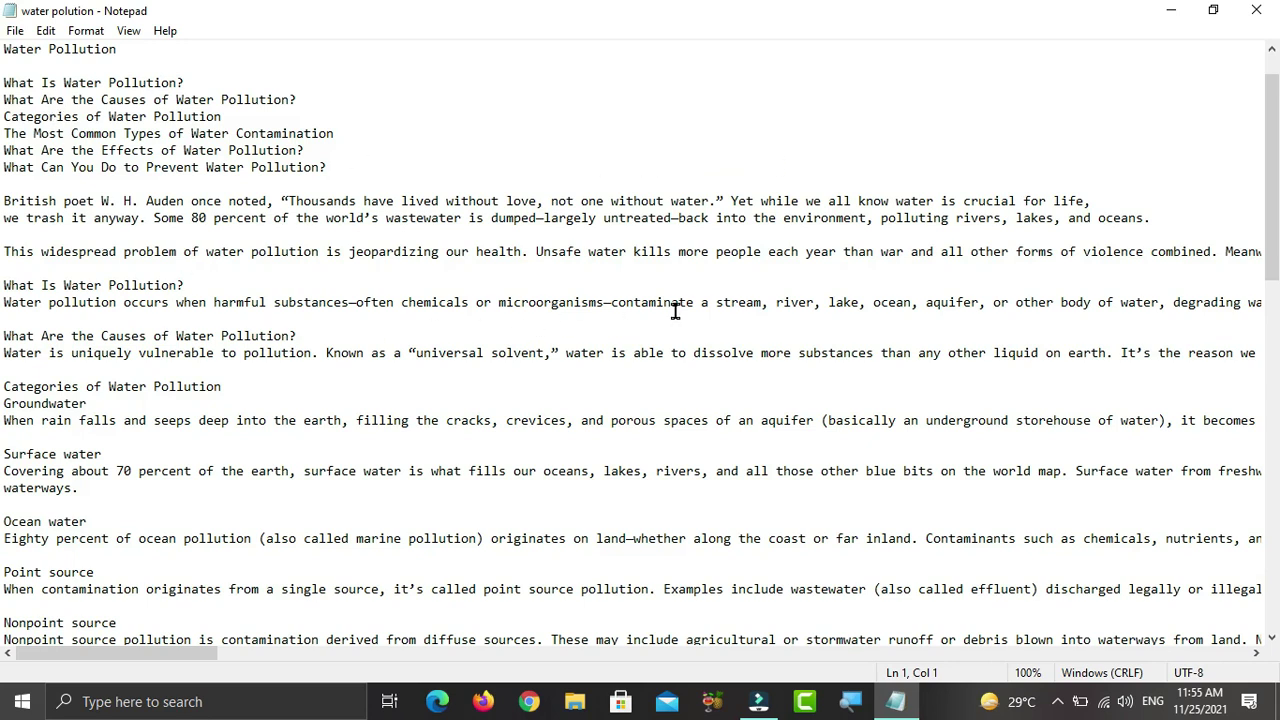
scroll(700, 374, "down", 1)
scroll(700, 374, "up", 1)
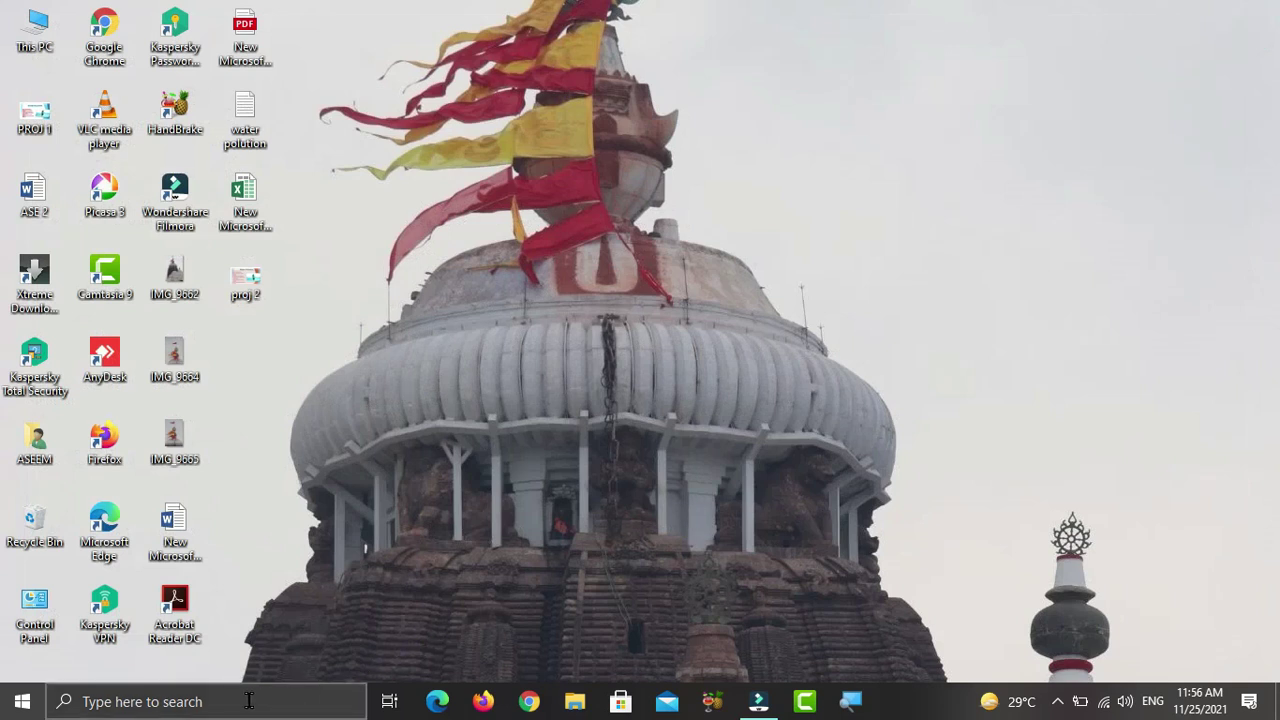
Search Windows for "not" and open Notepad with a blank document
left_click(256, 701)
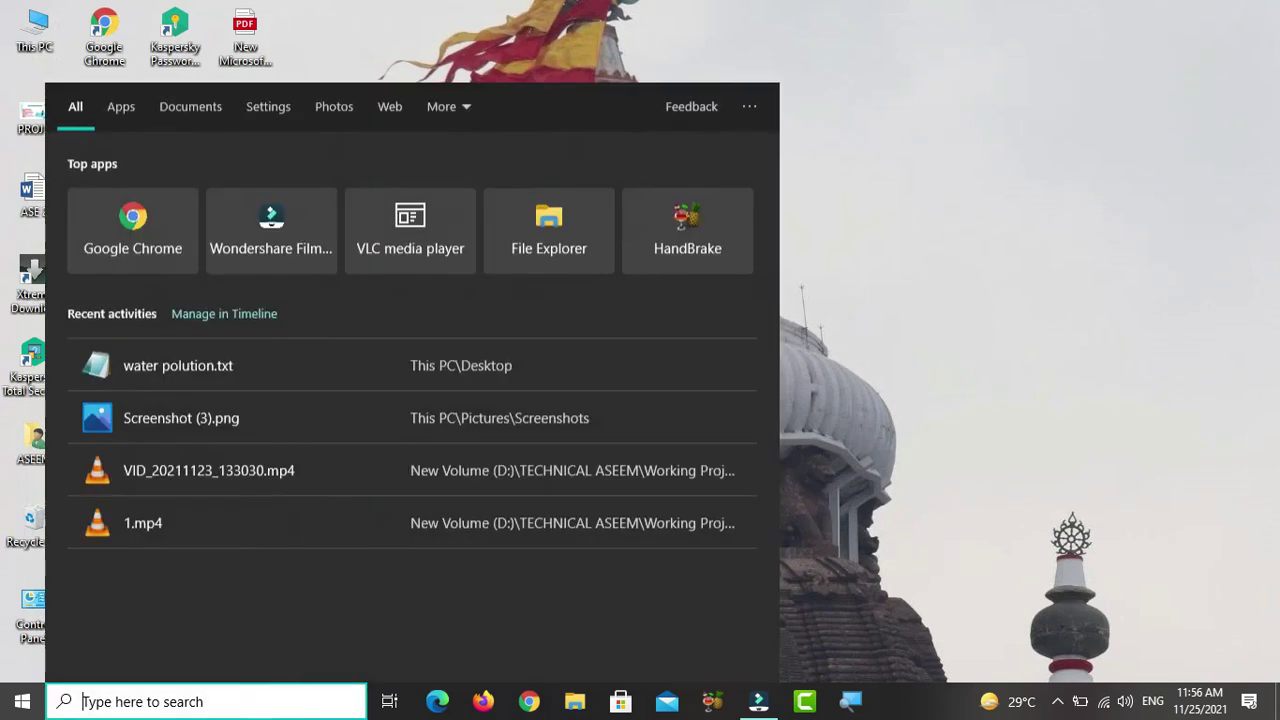
type("not")
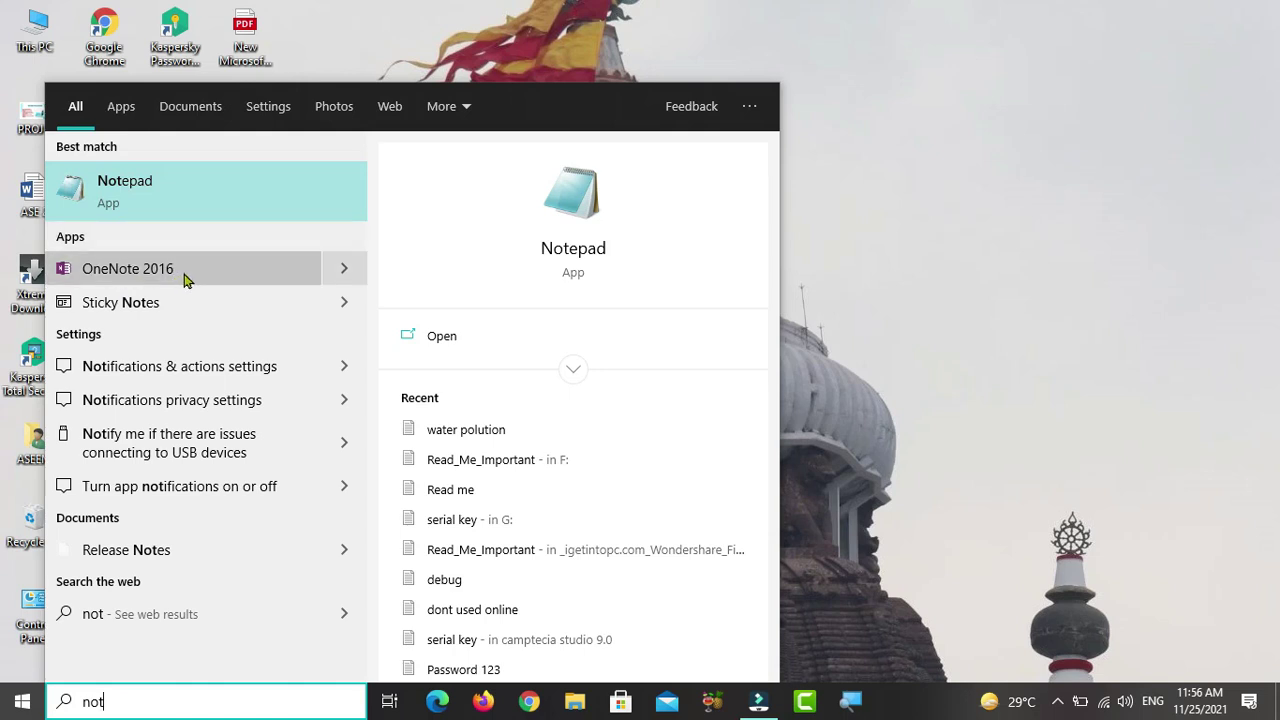
left_click(180, 203)
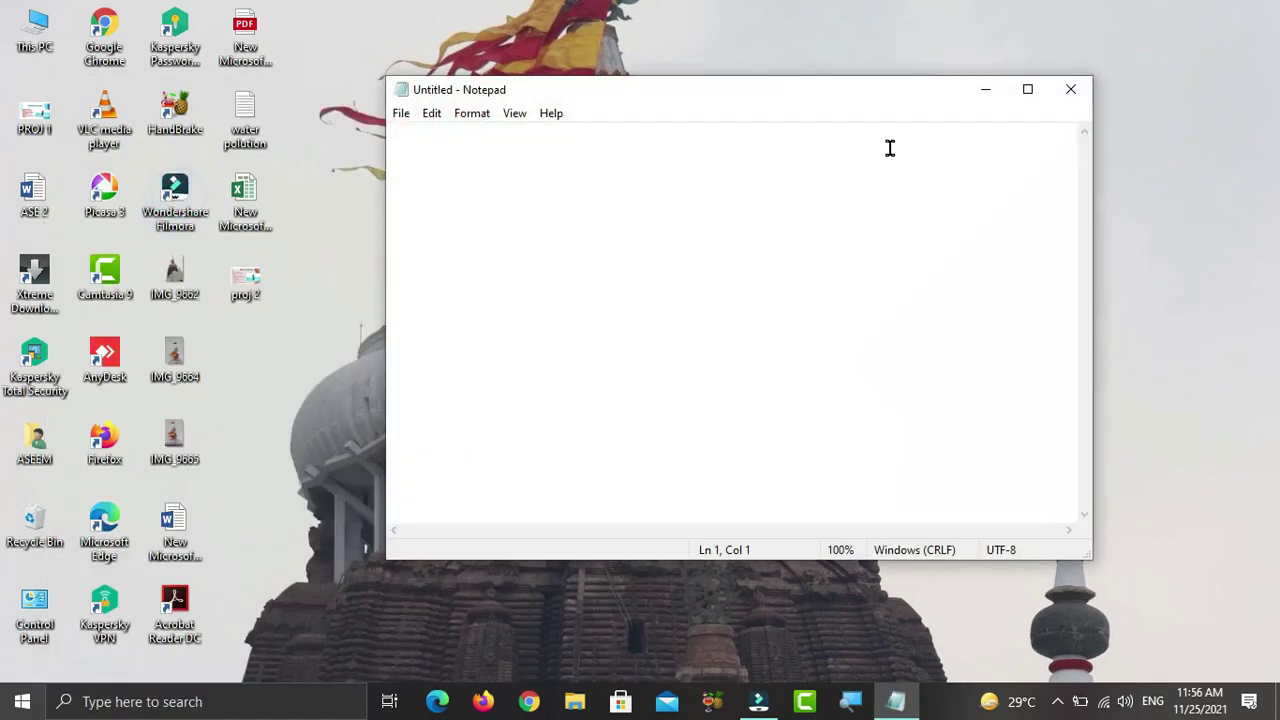
Reposition and maximize the blank Notepad window, and paste the copied water pollution text into it
left_click_drag(872, 102, 750, 98)
left_click_drag(968, 215, 1073, 215)
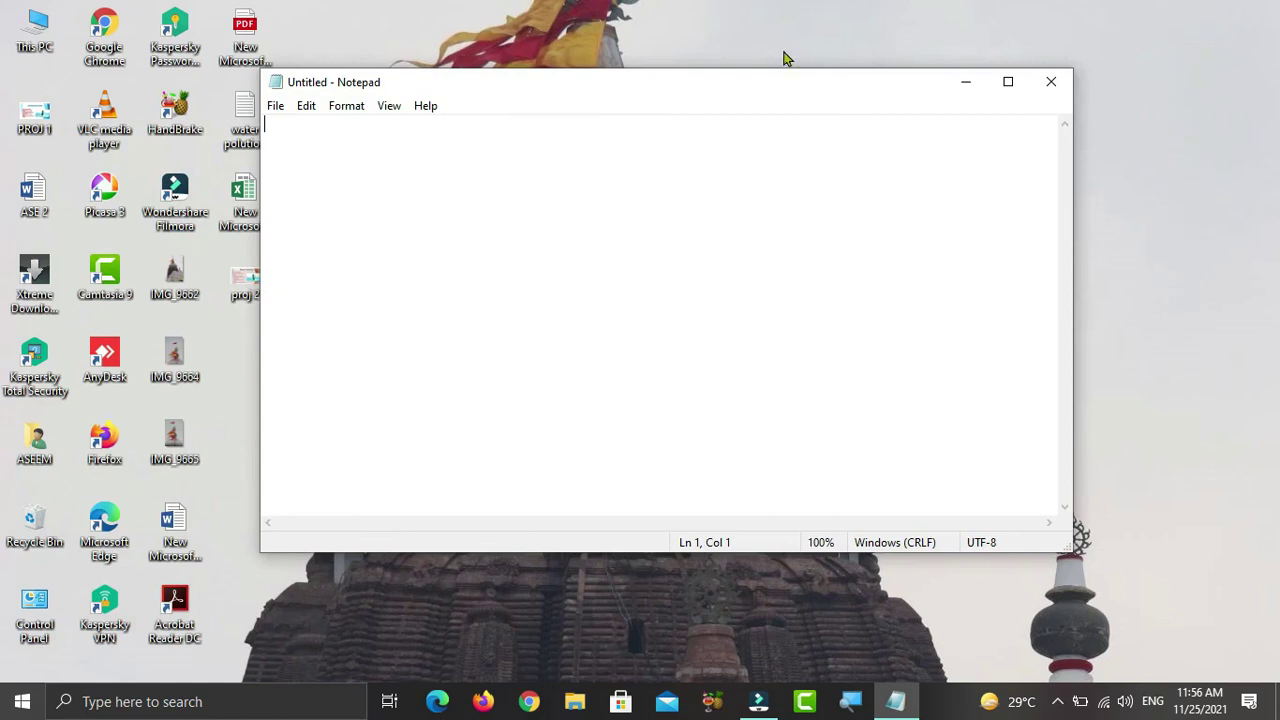
mouse_move(753, 67)
left_mouse_down()
mouse_move(743, 149)
mouse_move(771, 76)
left_mouse_up()
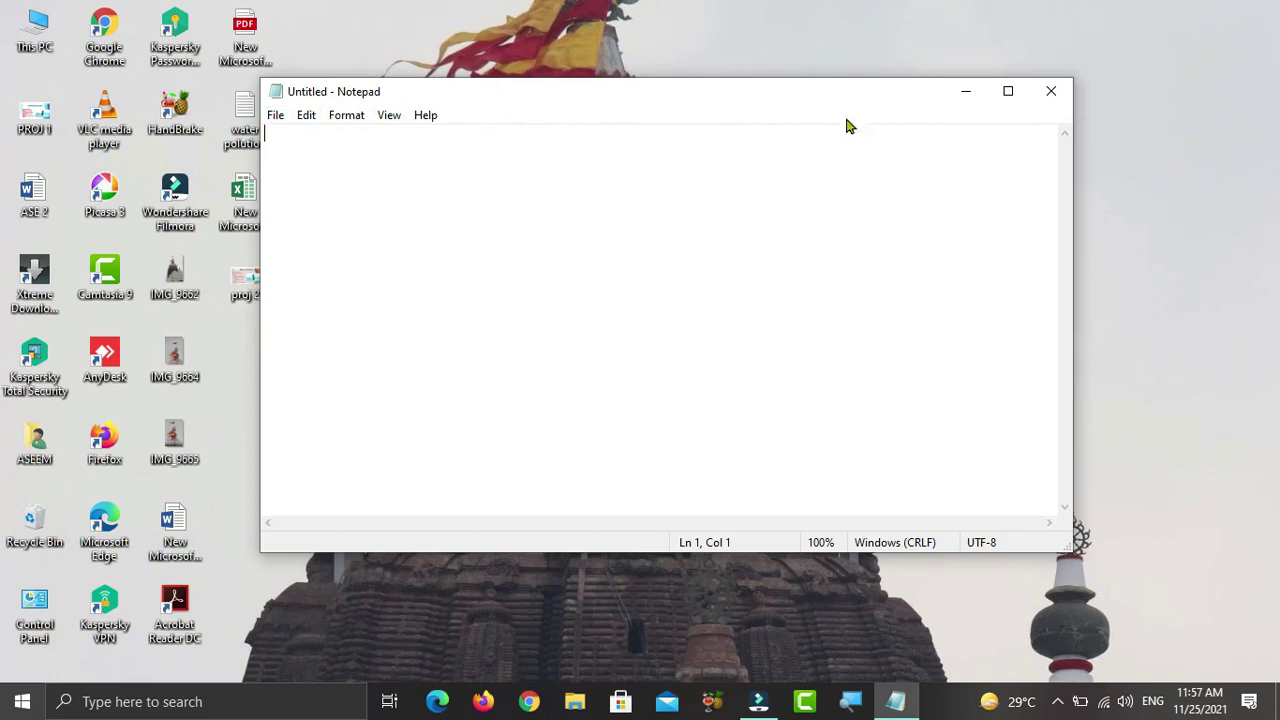
left_click(1009, 93)
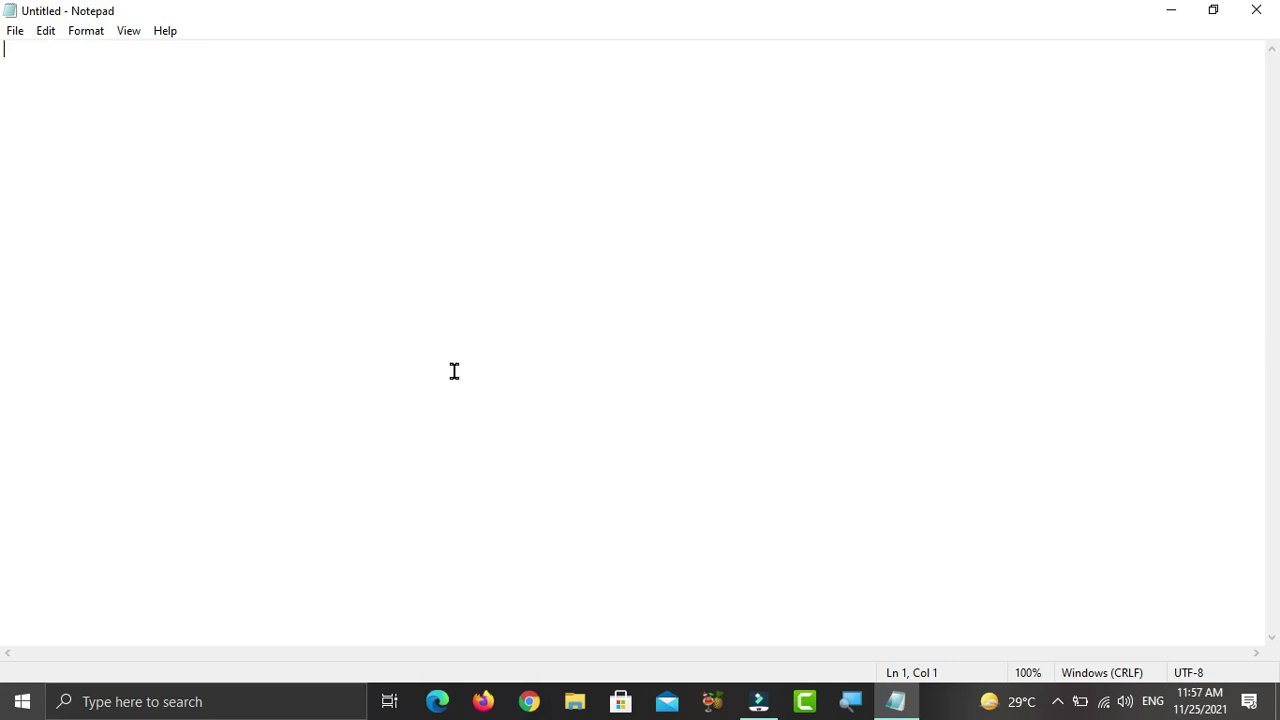
key("ctrl+v")
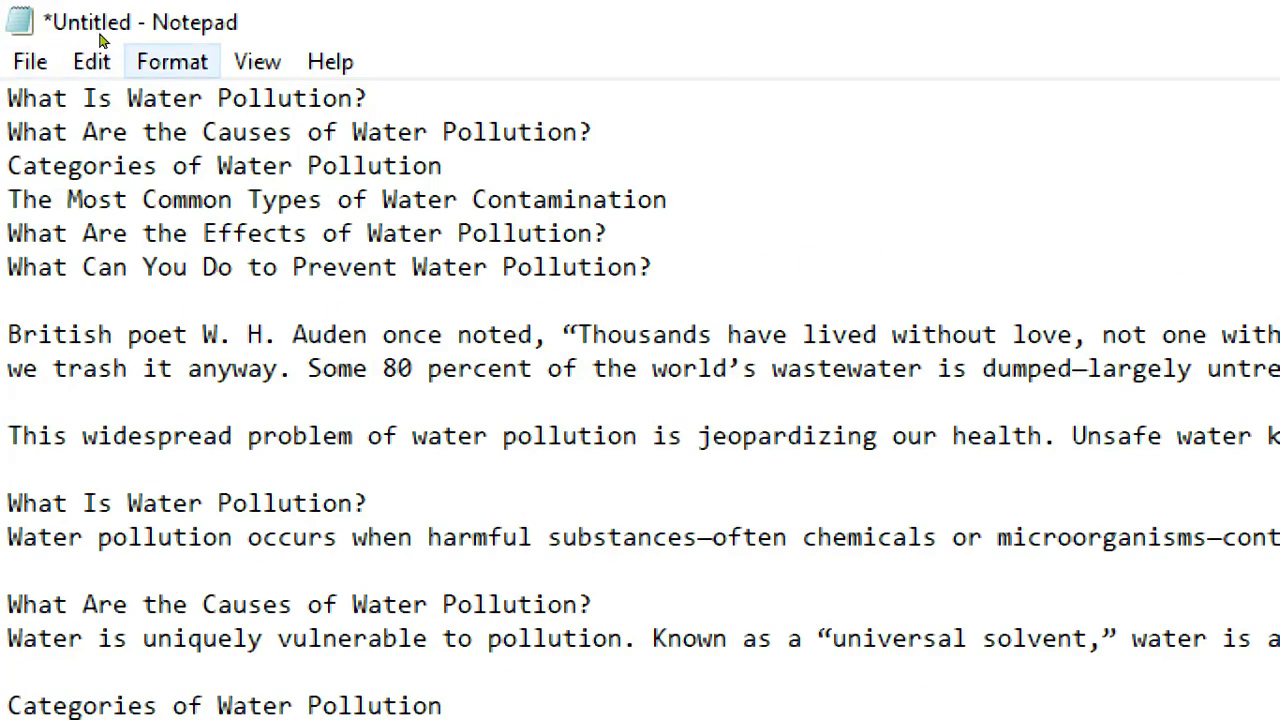
Examine the file commands available for the untitled document, from New to Exit
left_click(30, 58)
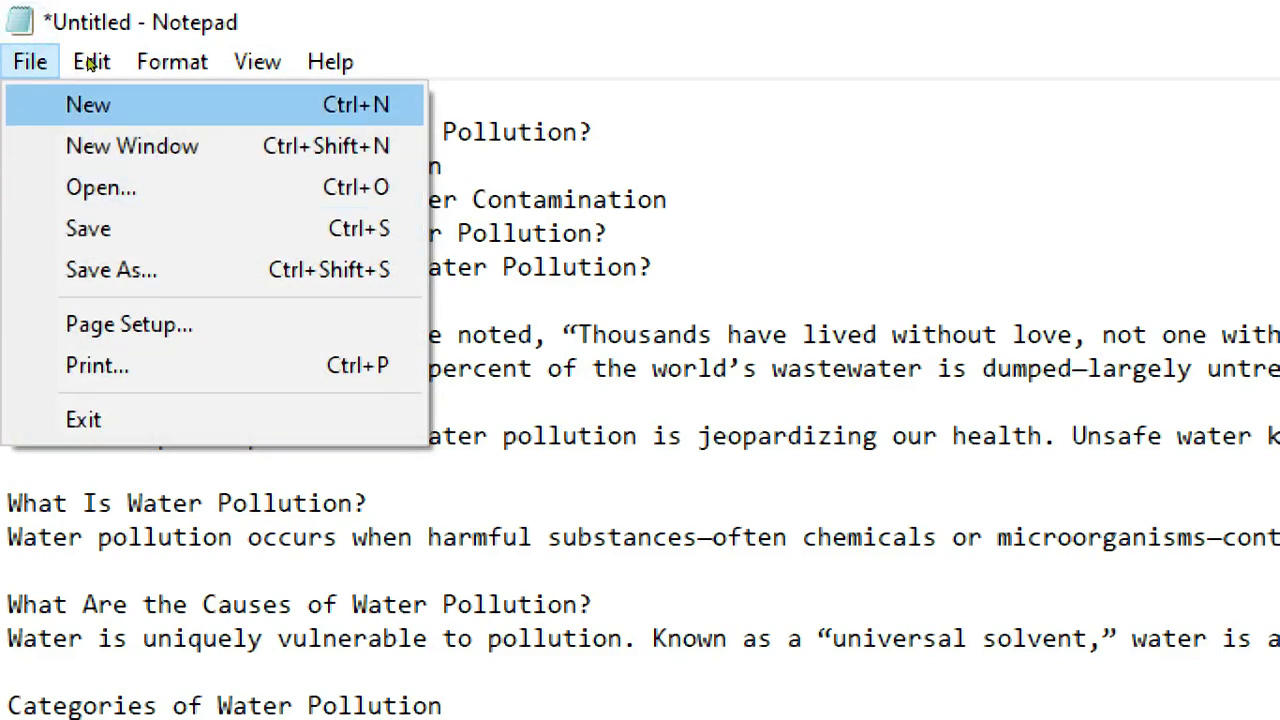
key("Down")
key("Down")
key("Down")
key("Down")
key("Down")
key("Down")
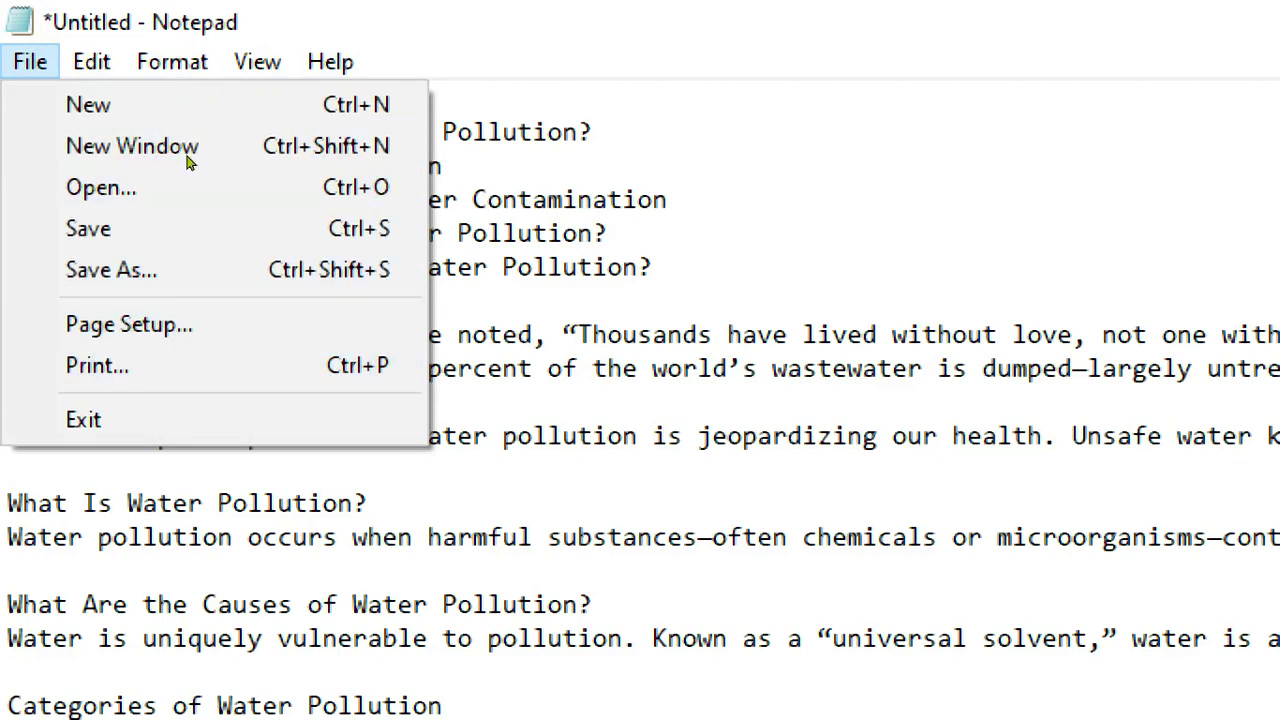
key("Left")
key("Down")
key("Down")
Try to start a new document, and cancel at the prompt to save the untitled one
mouse_move(92, 70)
mouse_move(30, 62)
key("Down")
key("Down")
key("Up")
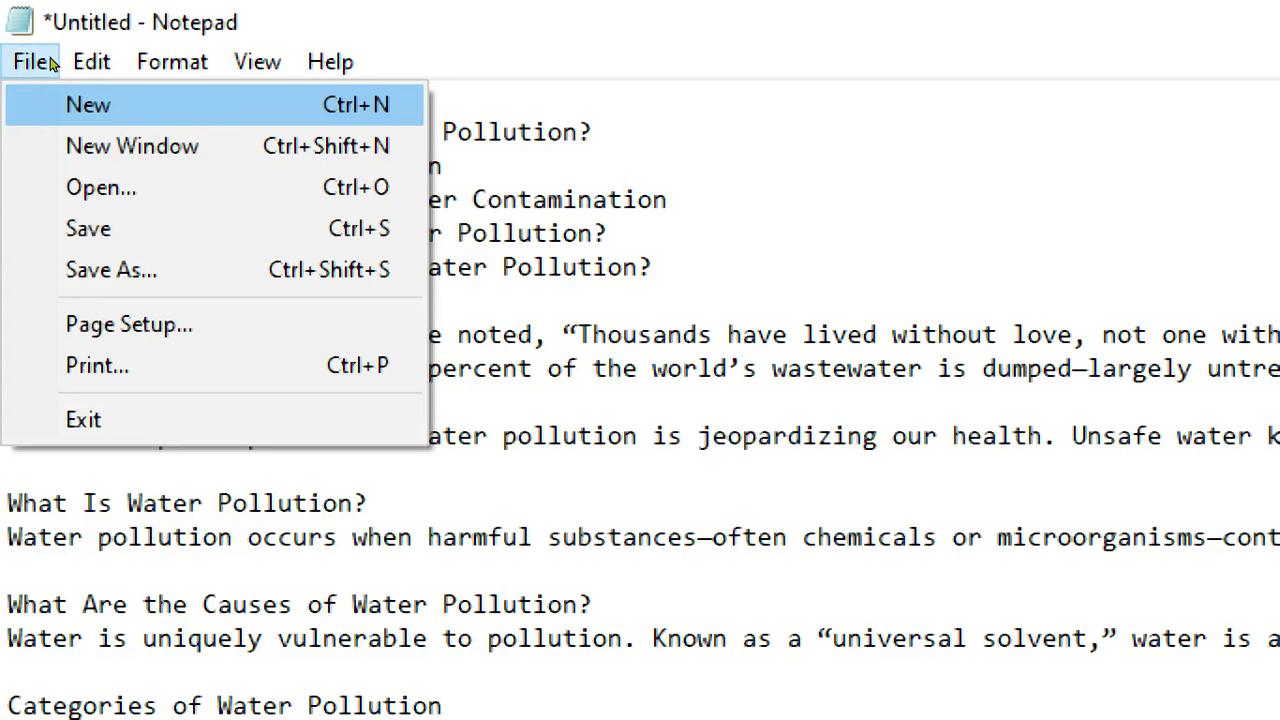
key("Return")
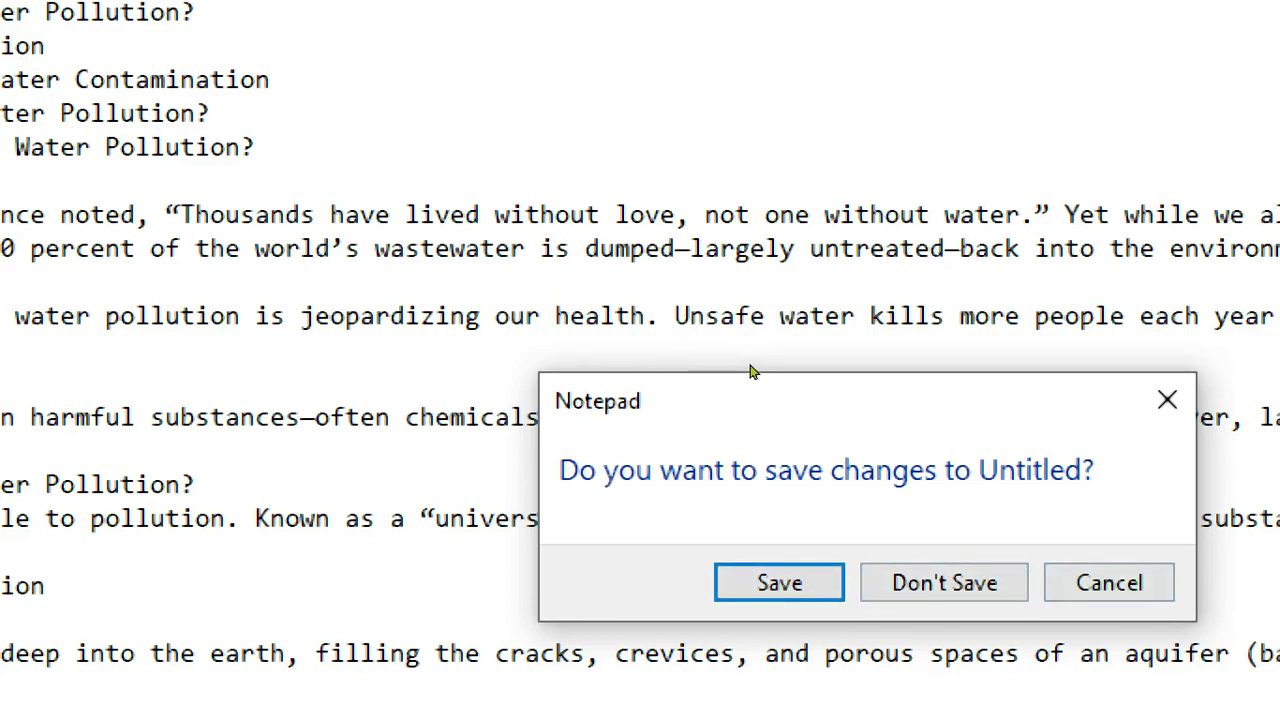
key("Escape")
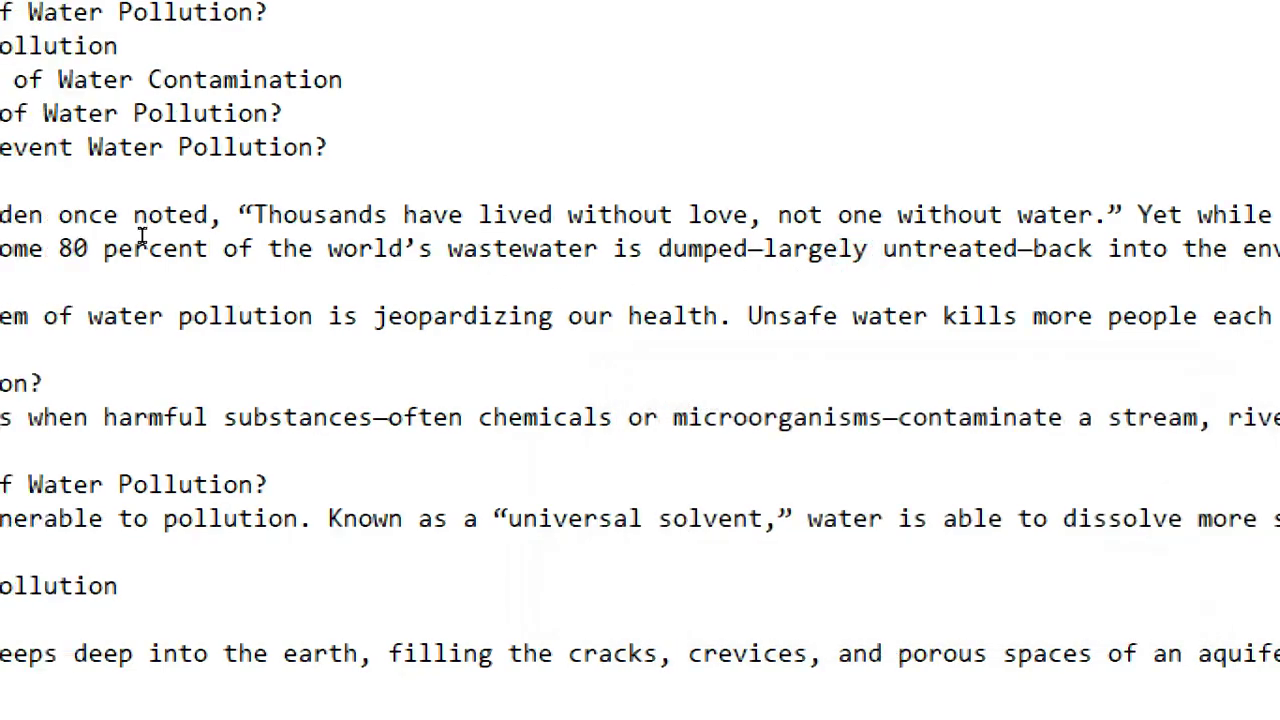
Try to open another file, view the Documents save location, and close the save dialog without saving
left_click(22, 27)
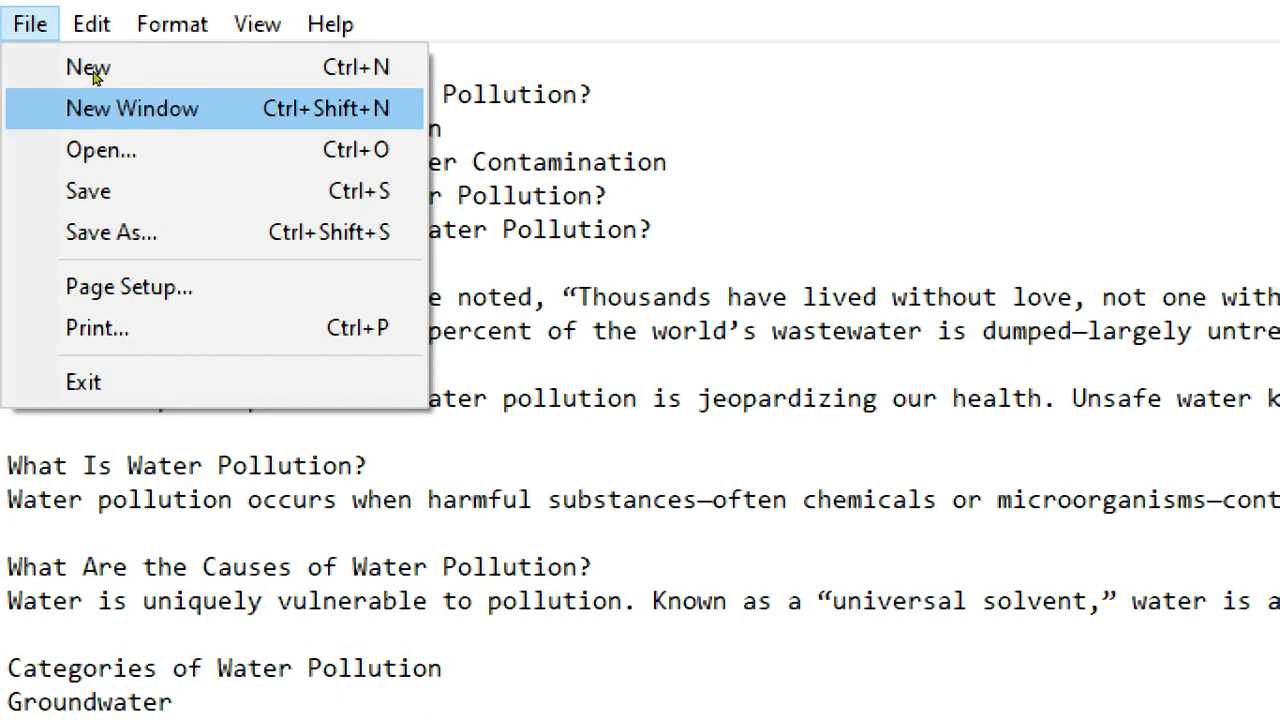
key("Down")
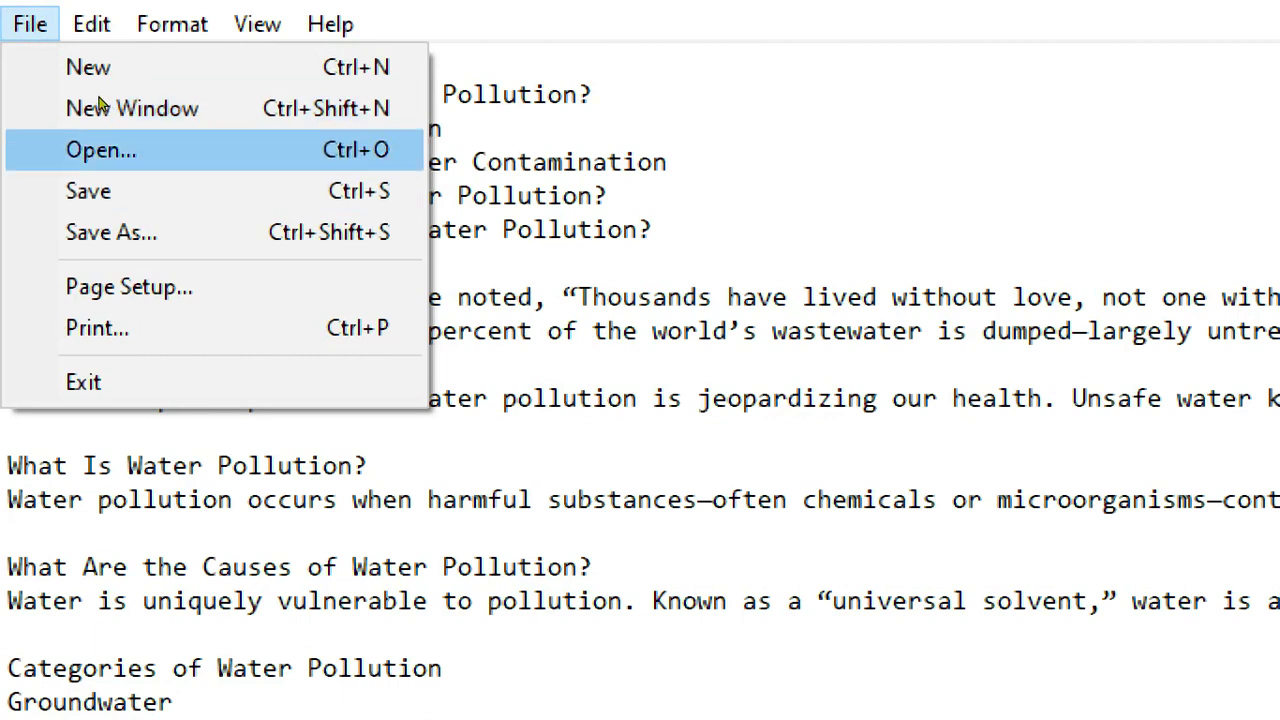
key("Return")
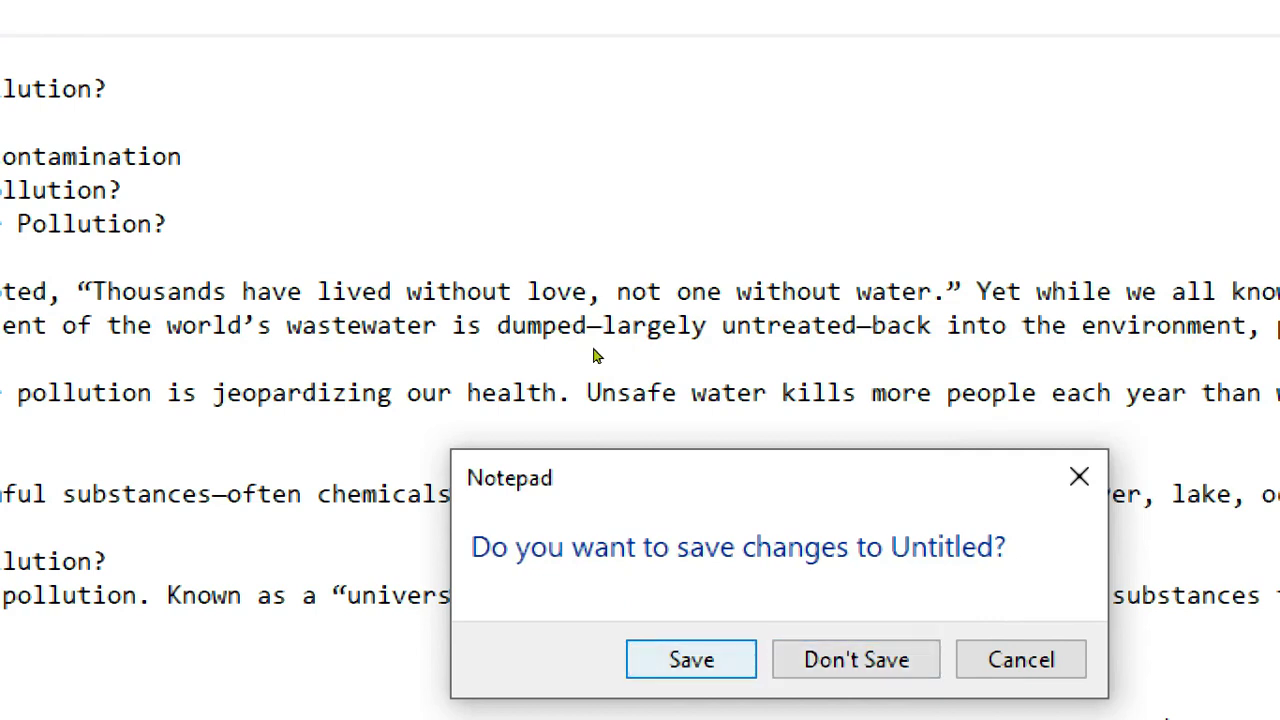
key("n")
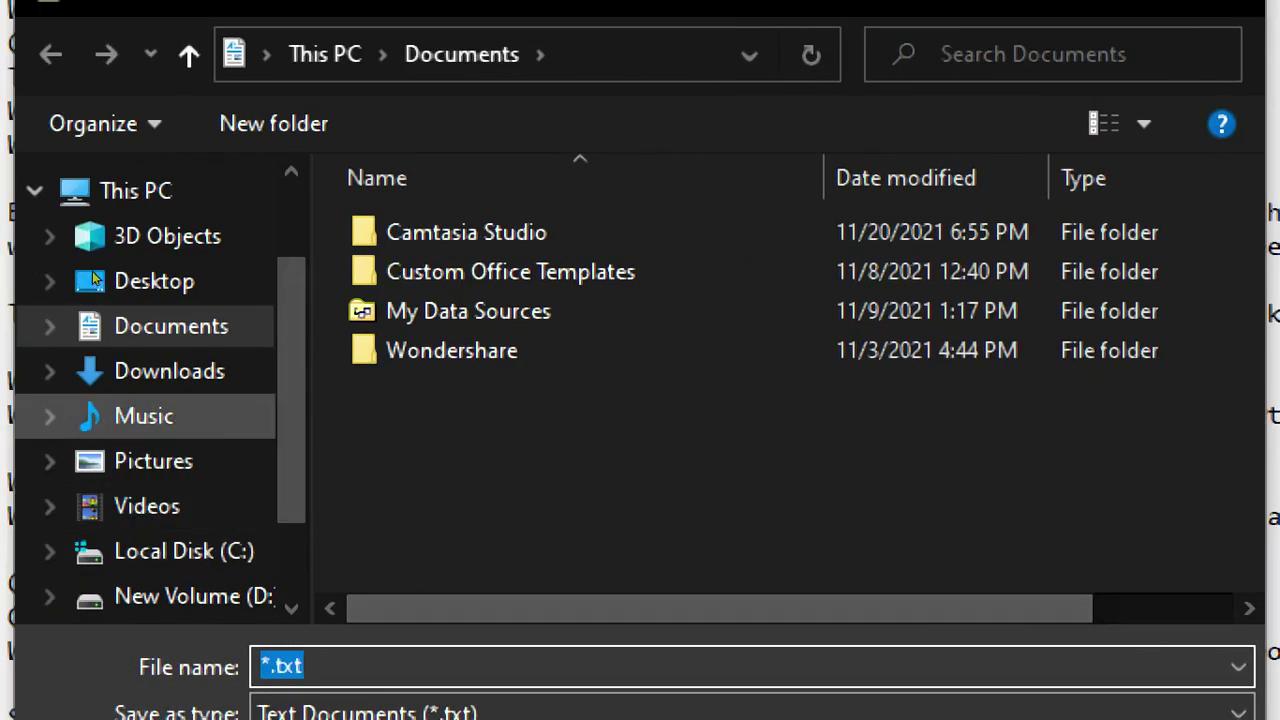
scroll(95, 278, "down", 3)
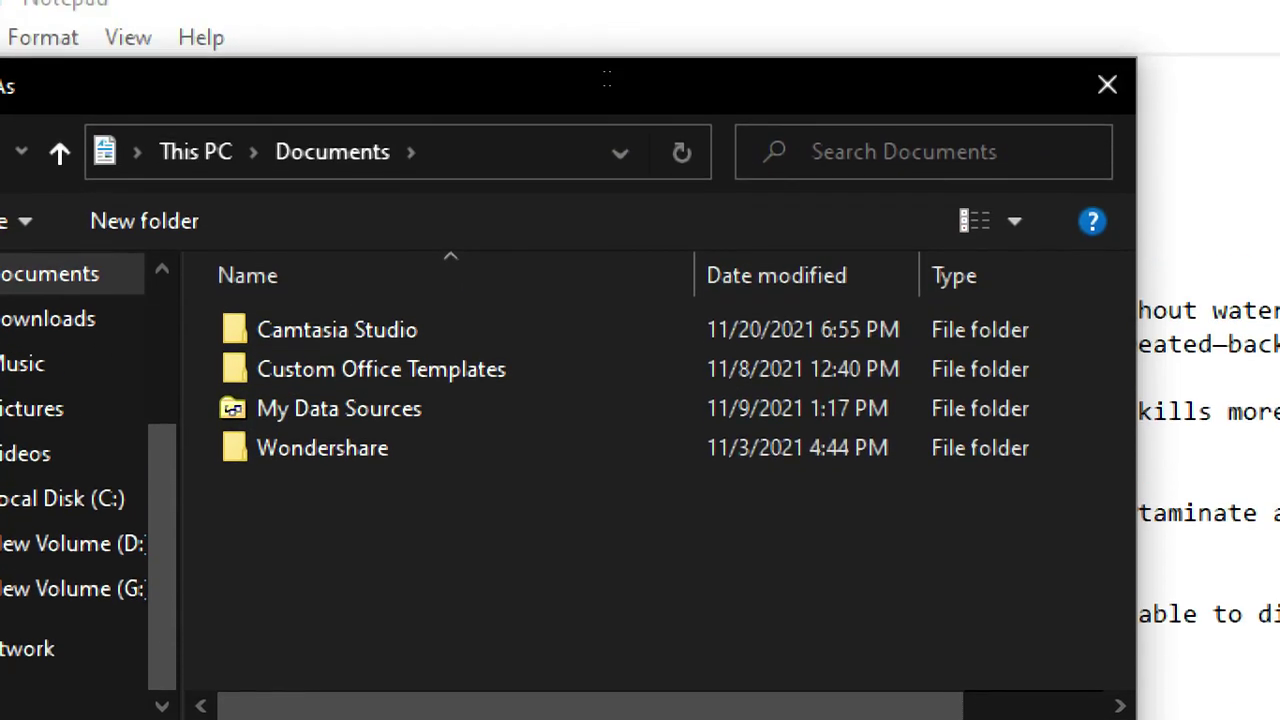
left_click(1107, 85)
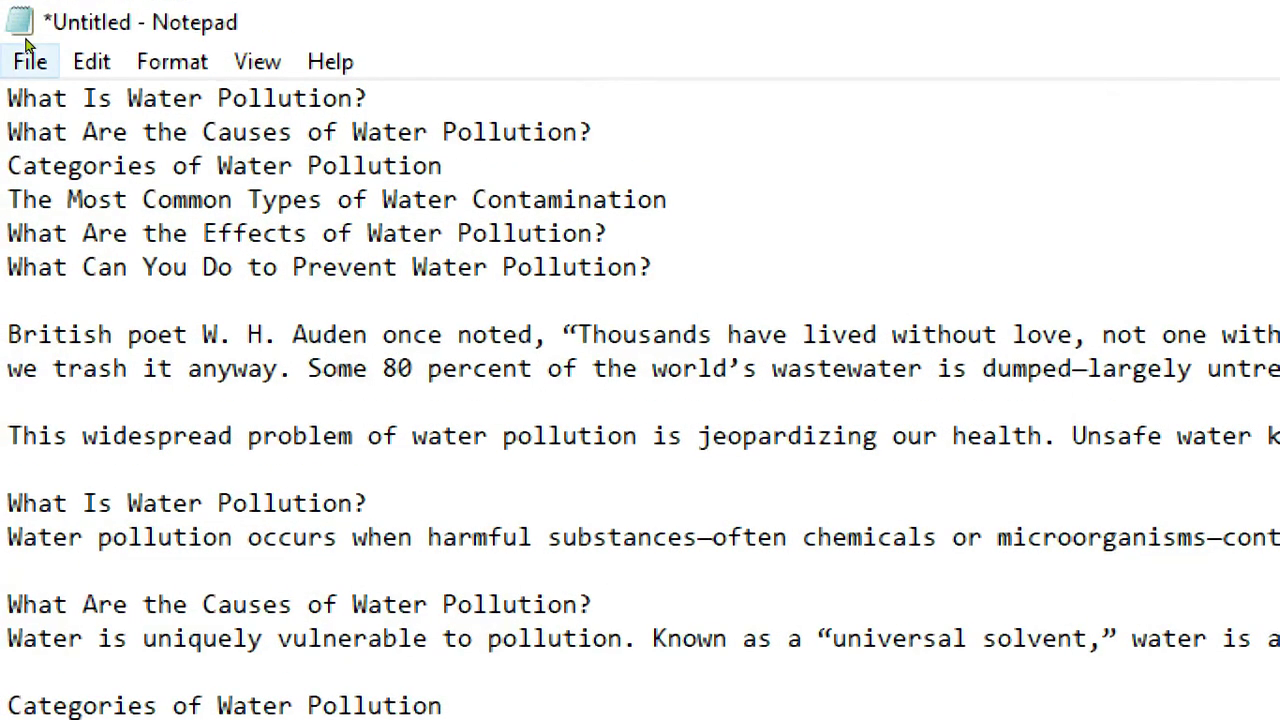
Open the page setup, review the available paper sizes, and set the orientation to Landscape
left_click(28, 56)
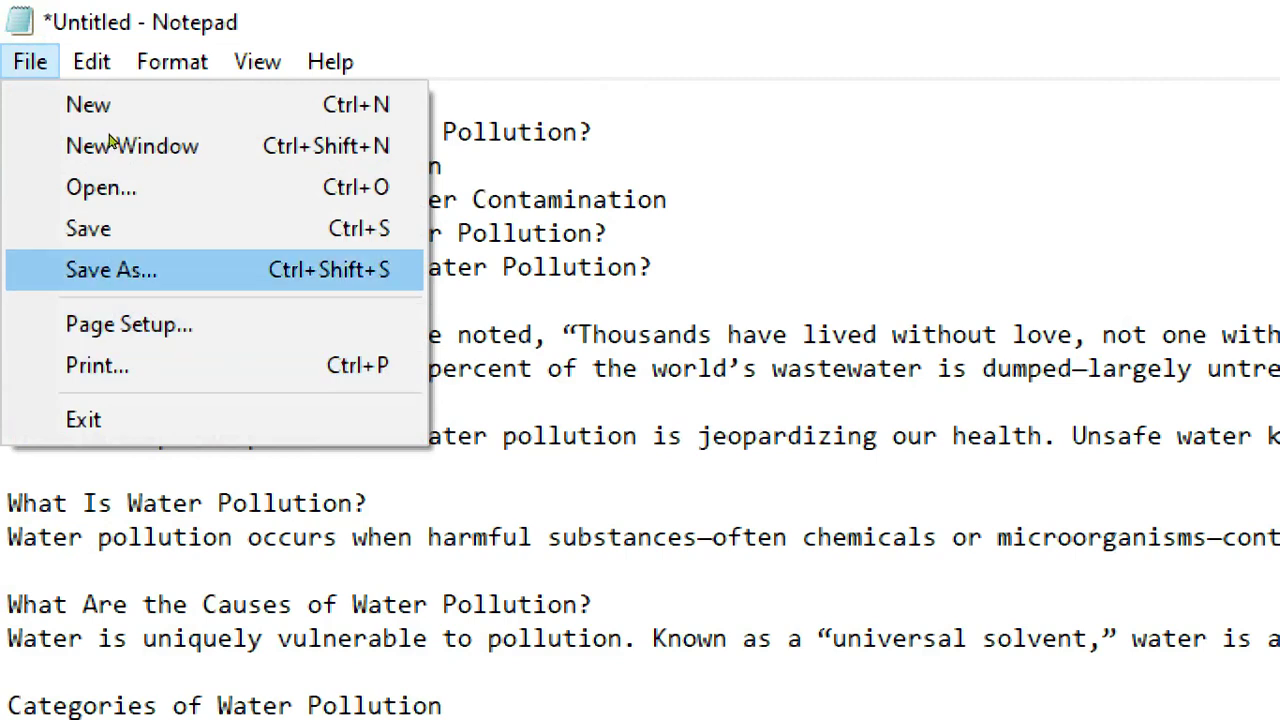
key("Down")
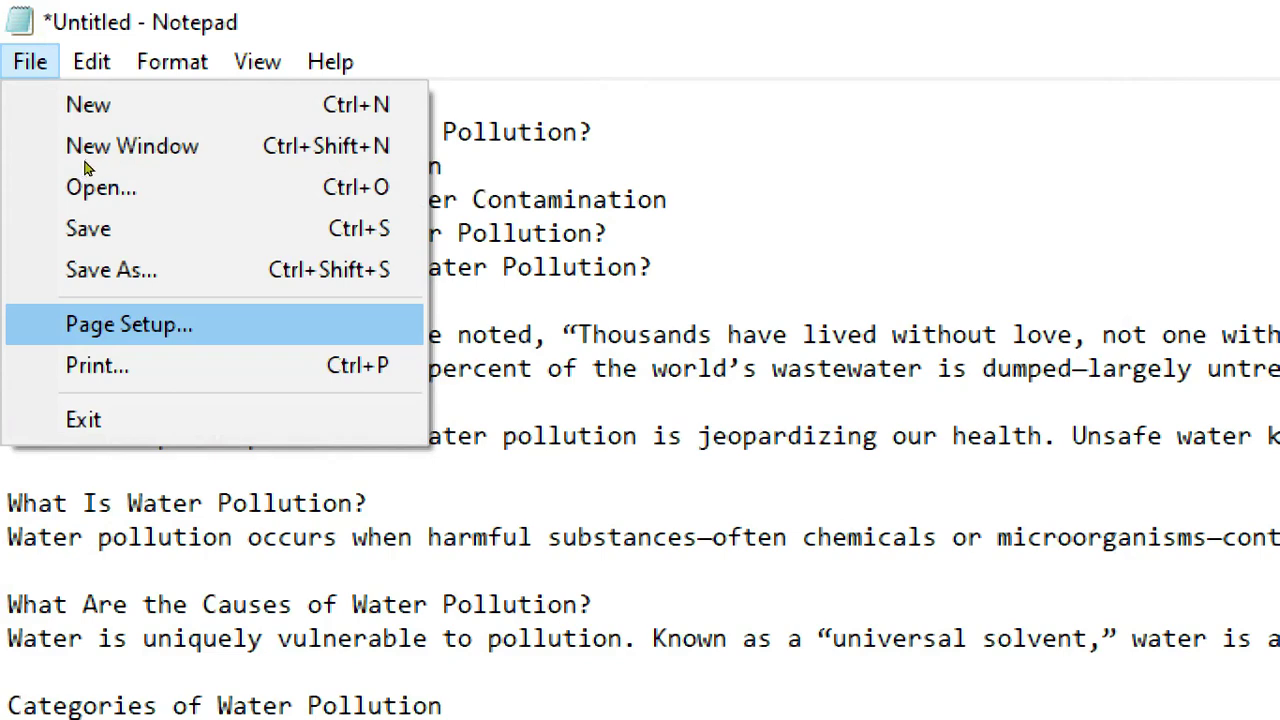
key("Return")
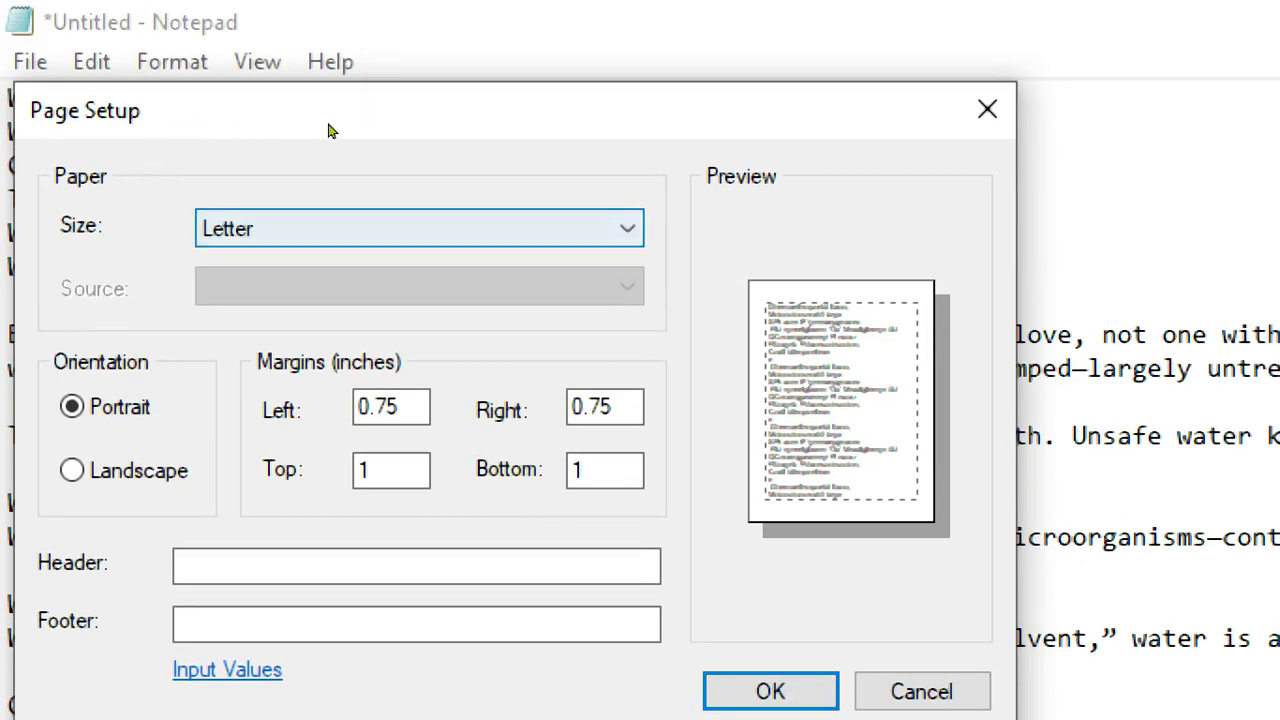
left_click(440, 228)
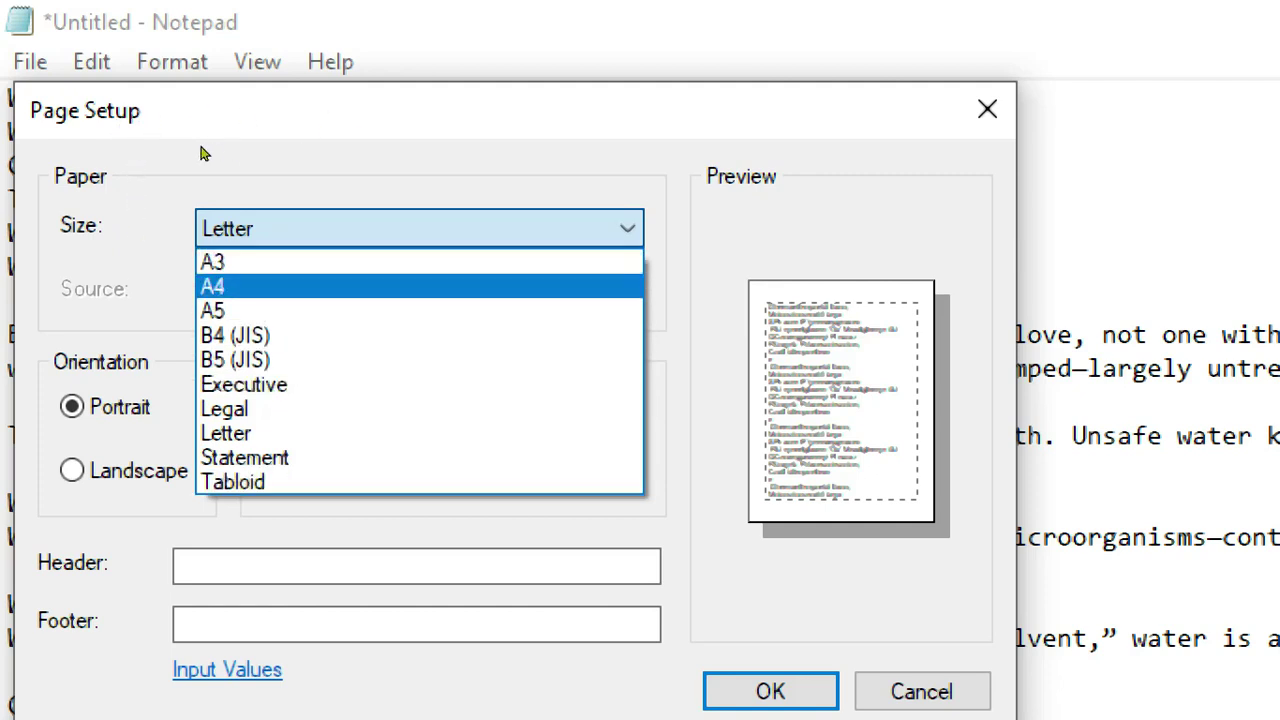
left_click(173, 128)
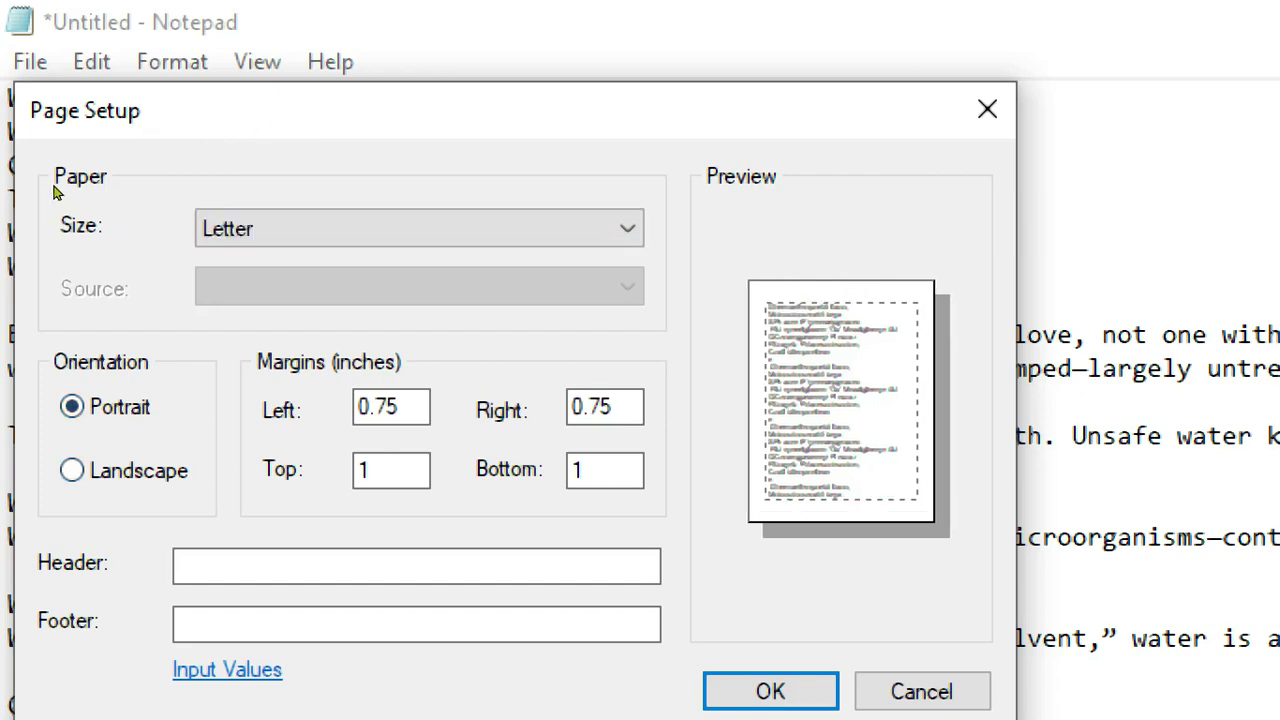
left_click(40, 240)
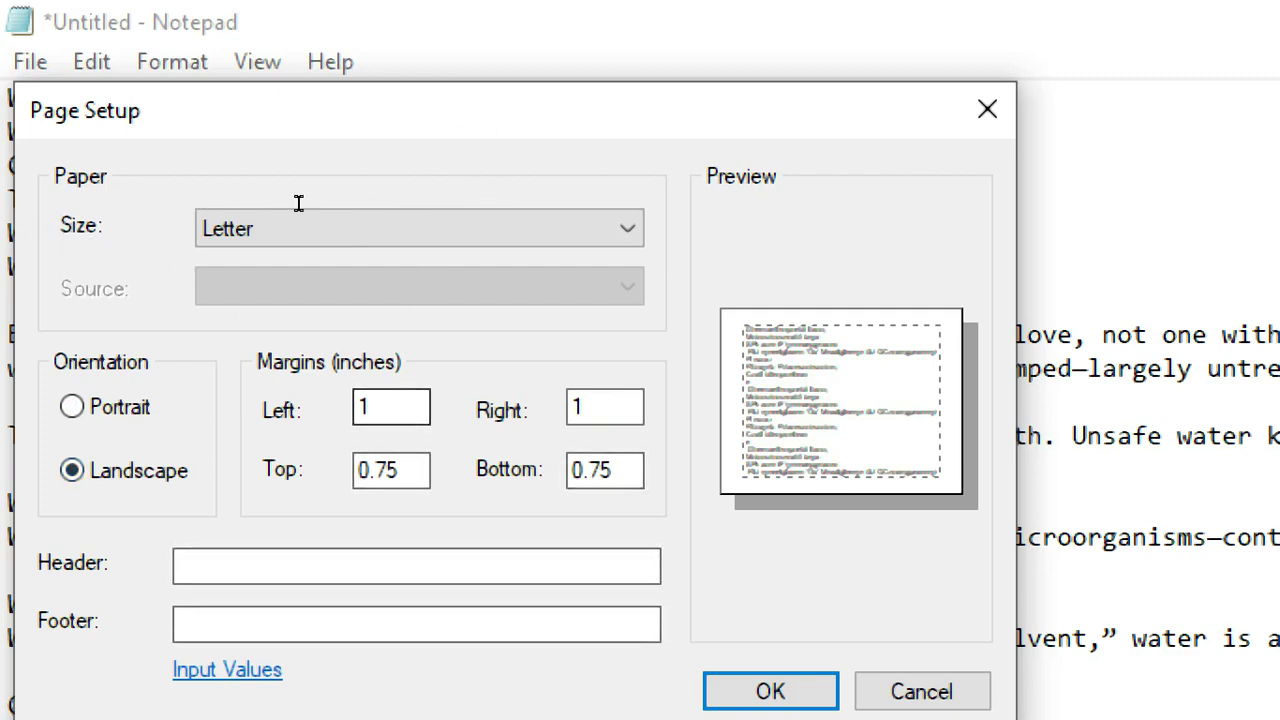
Set the left margin to 3 inches and the header to "see", and apply the page setup
key("Tab")
type("3")
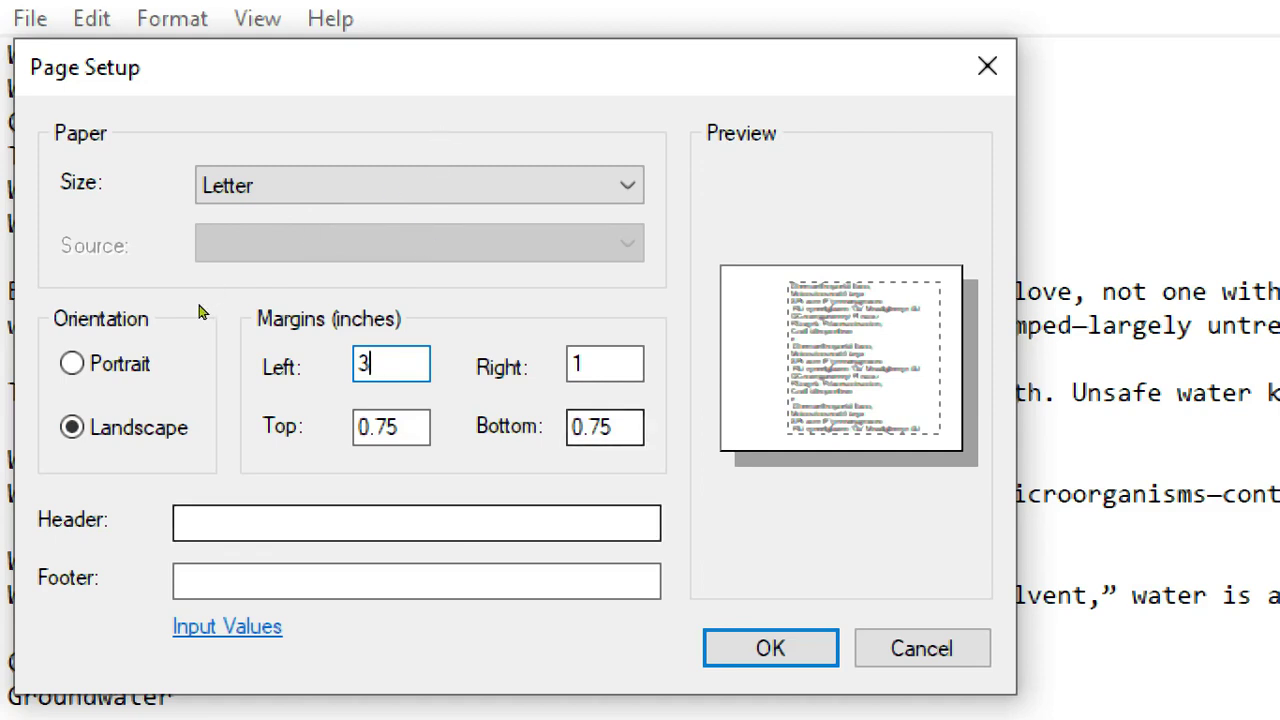
left_click(224, 523)
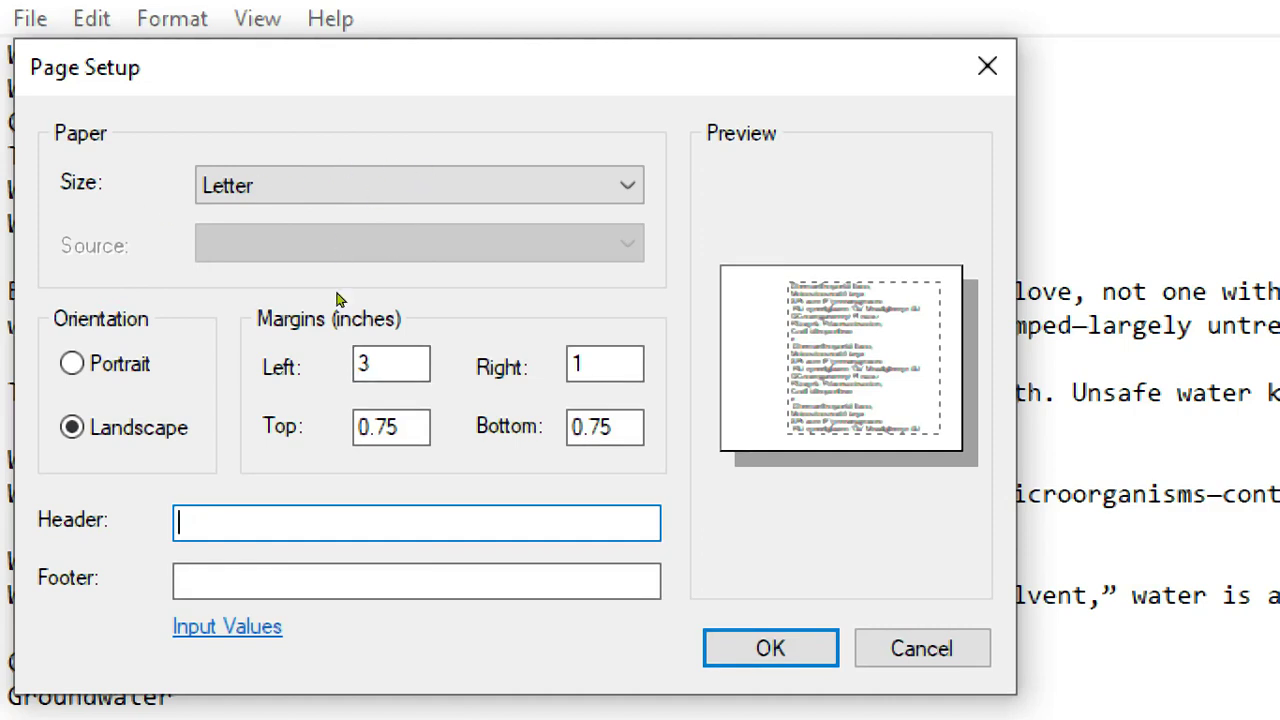
type("see")
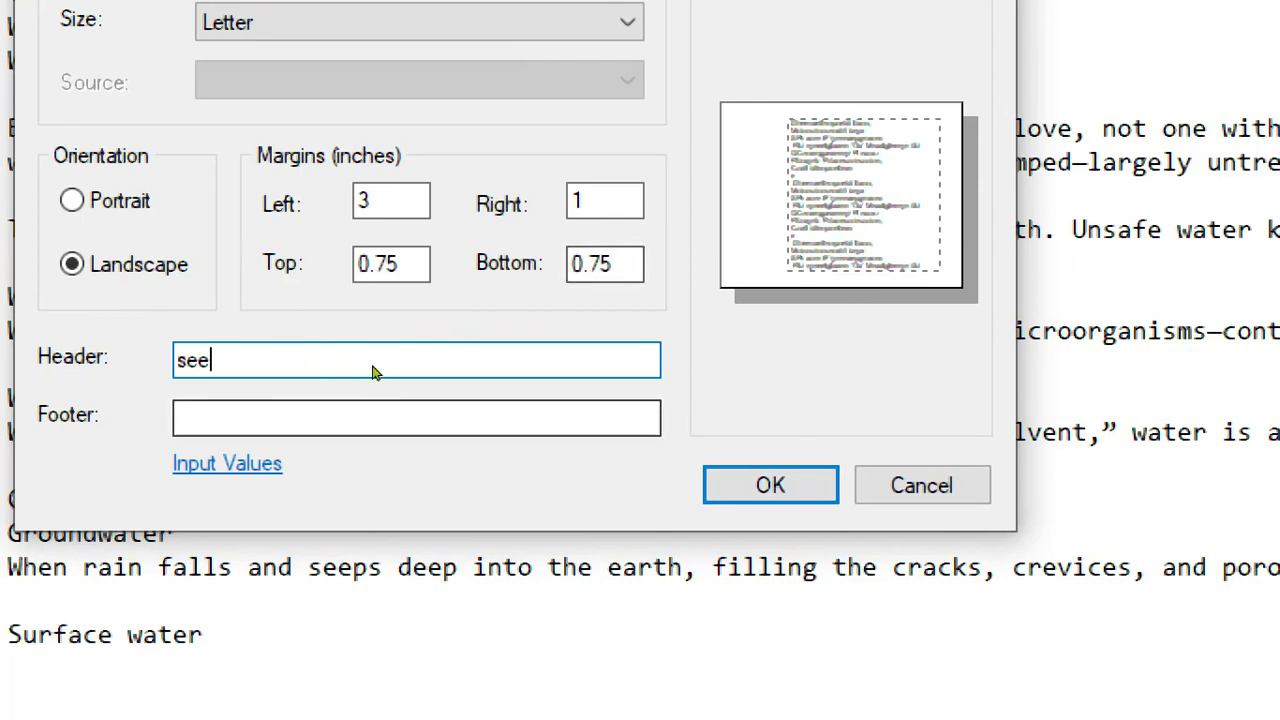
key("Return")
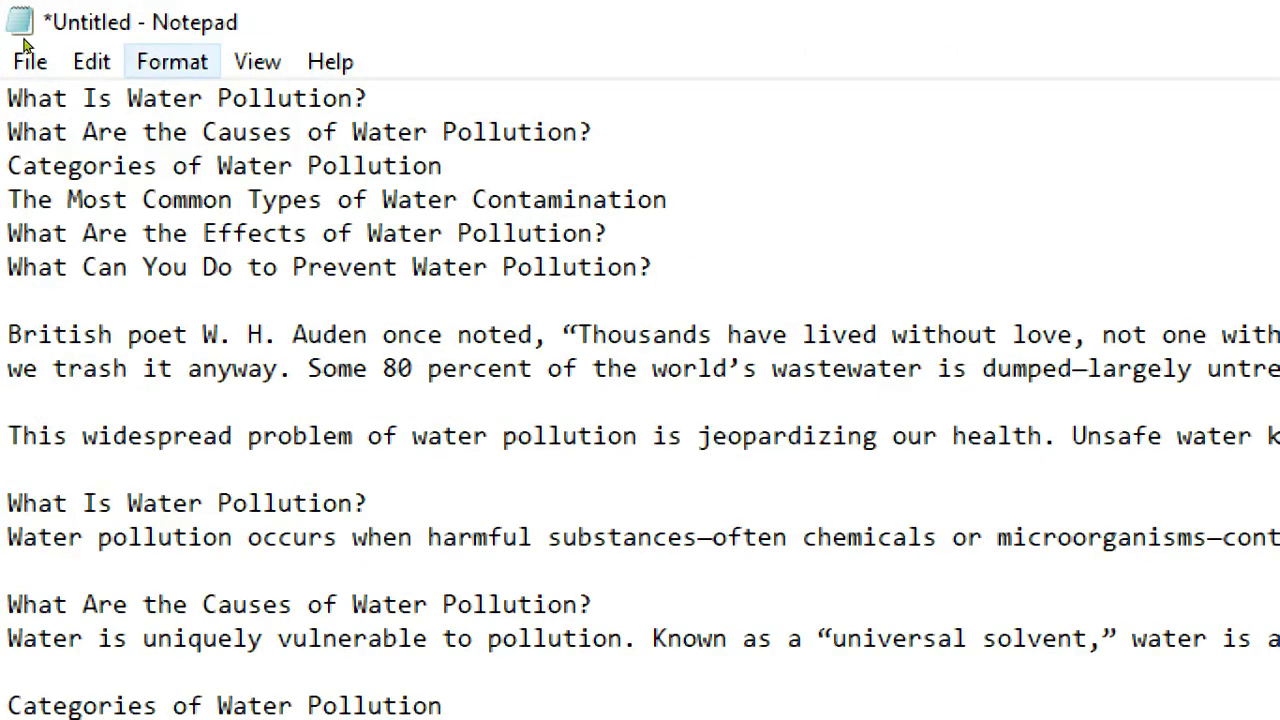
View the print options for Microsoft Print to PDF, and cancel without printing
left_click(20, 58)
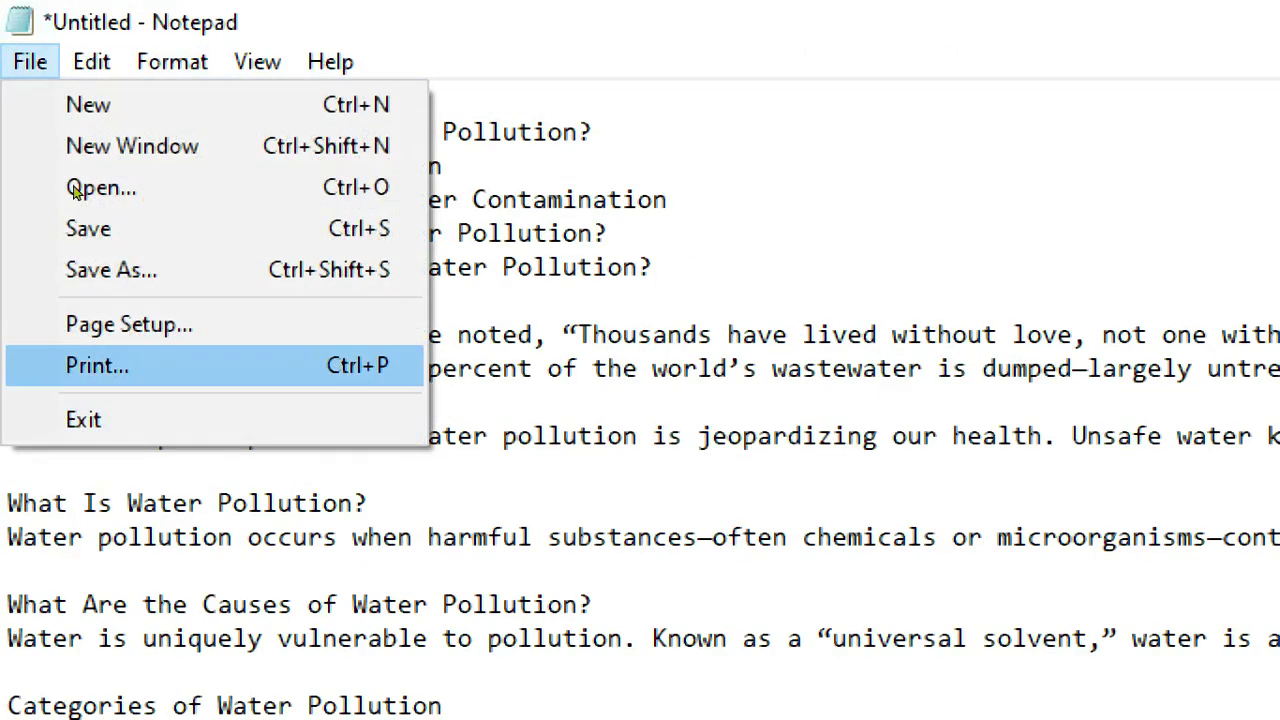
key("Return")
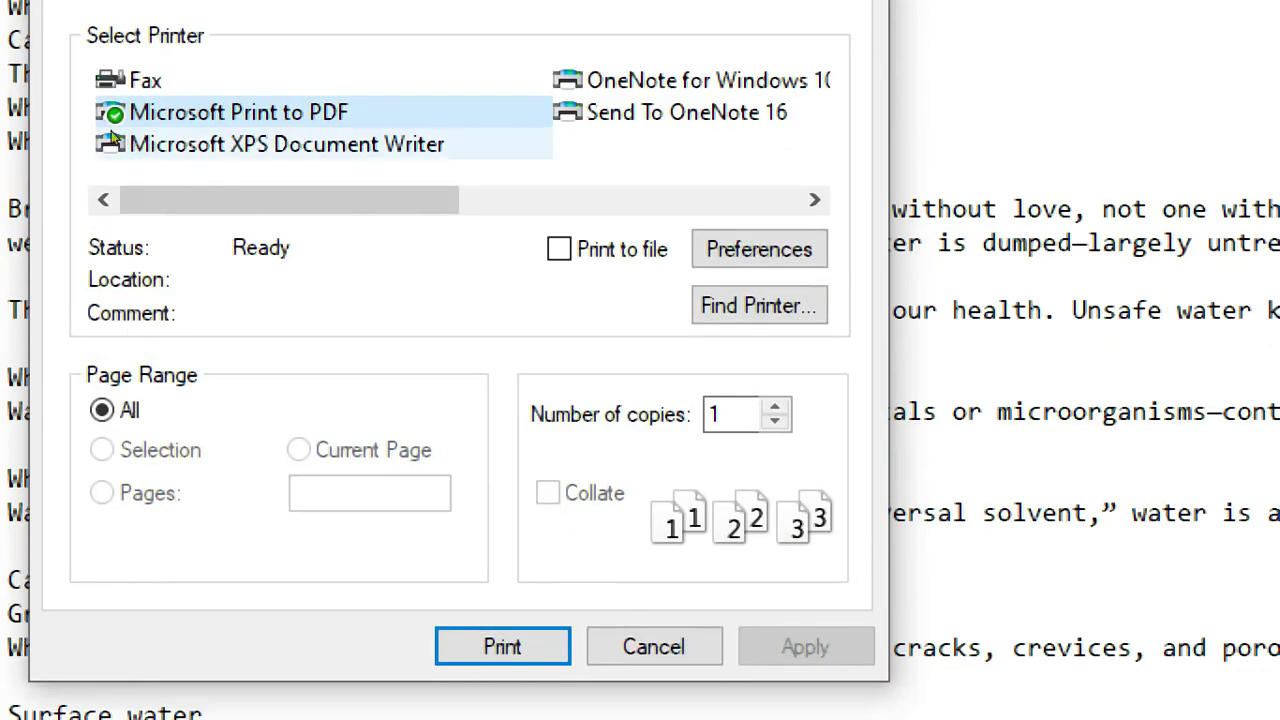
left_click(226, 125)
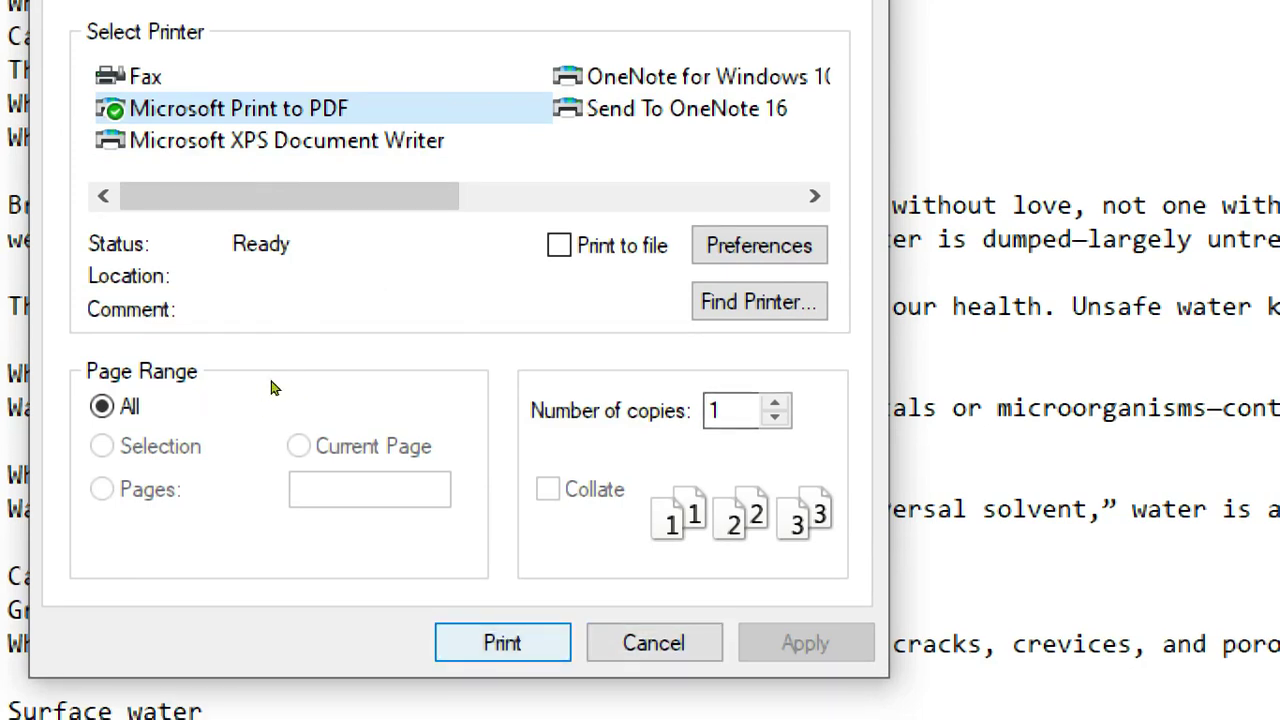
left_click(653, 643)
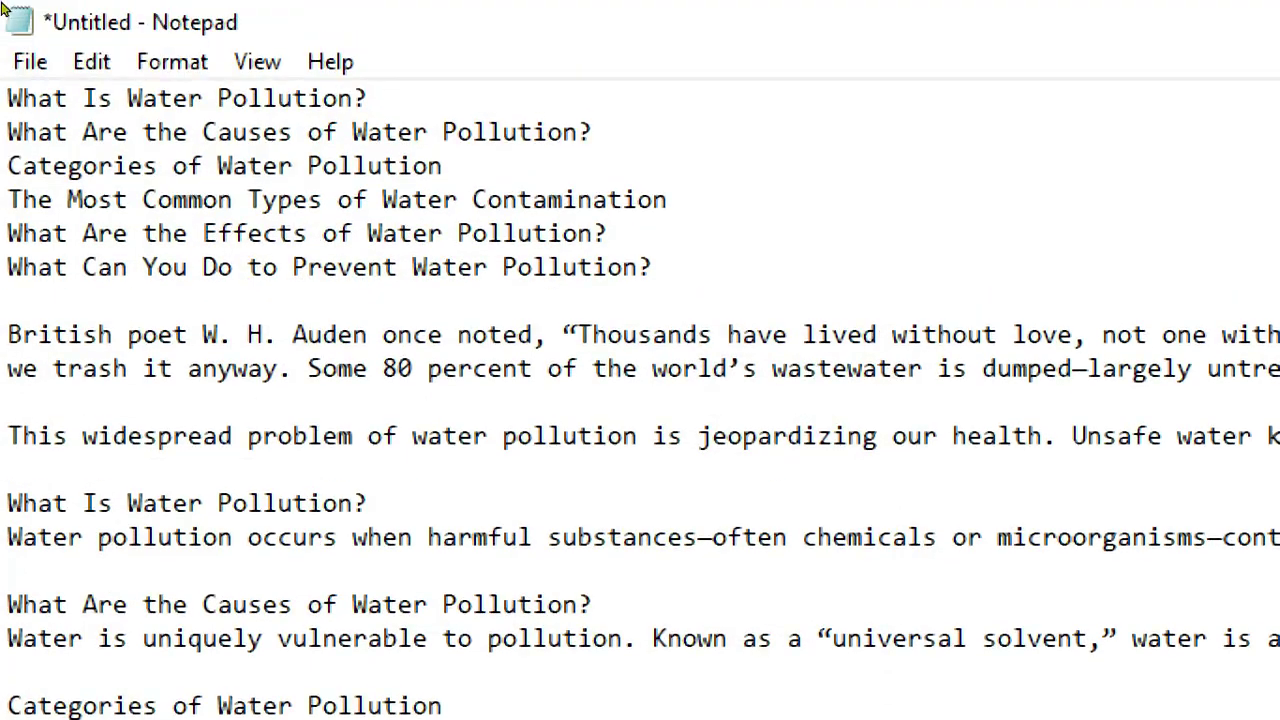
left_click(30, 61)
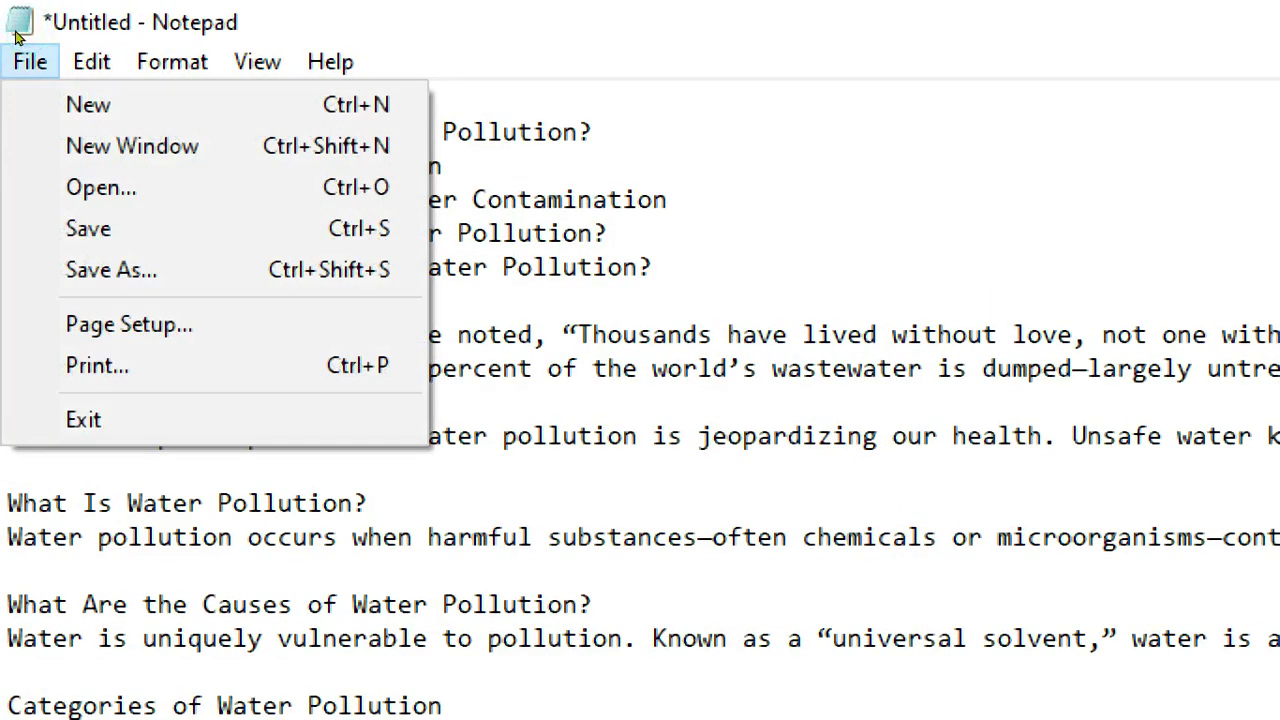
key("Down")
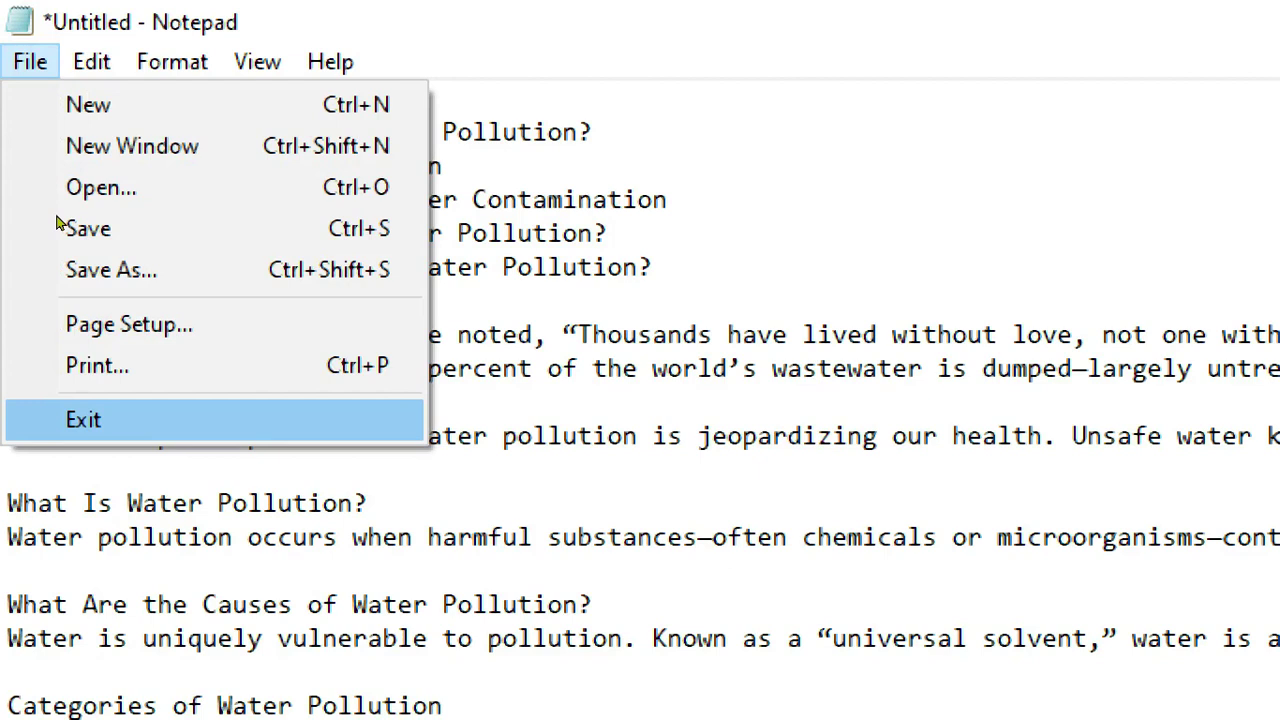
key("Escape")
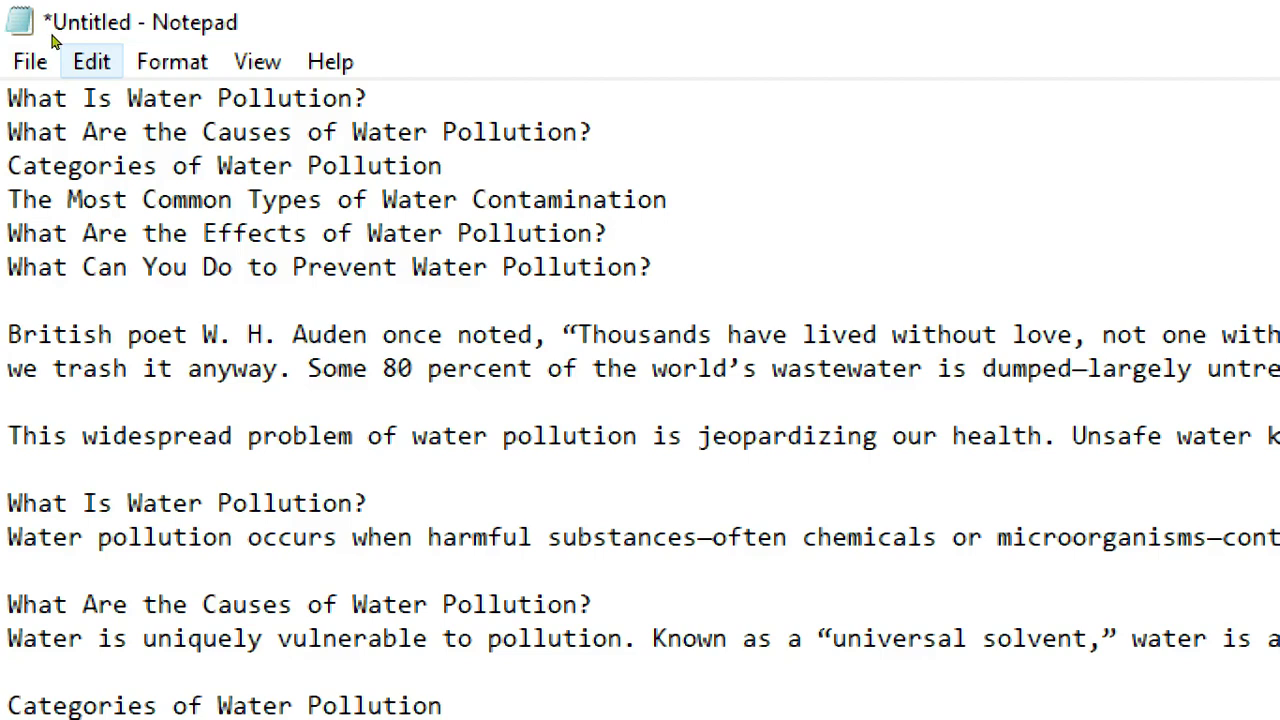
left_click(88, 62)
key("Right")
key("Left")
key("Down")
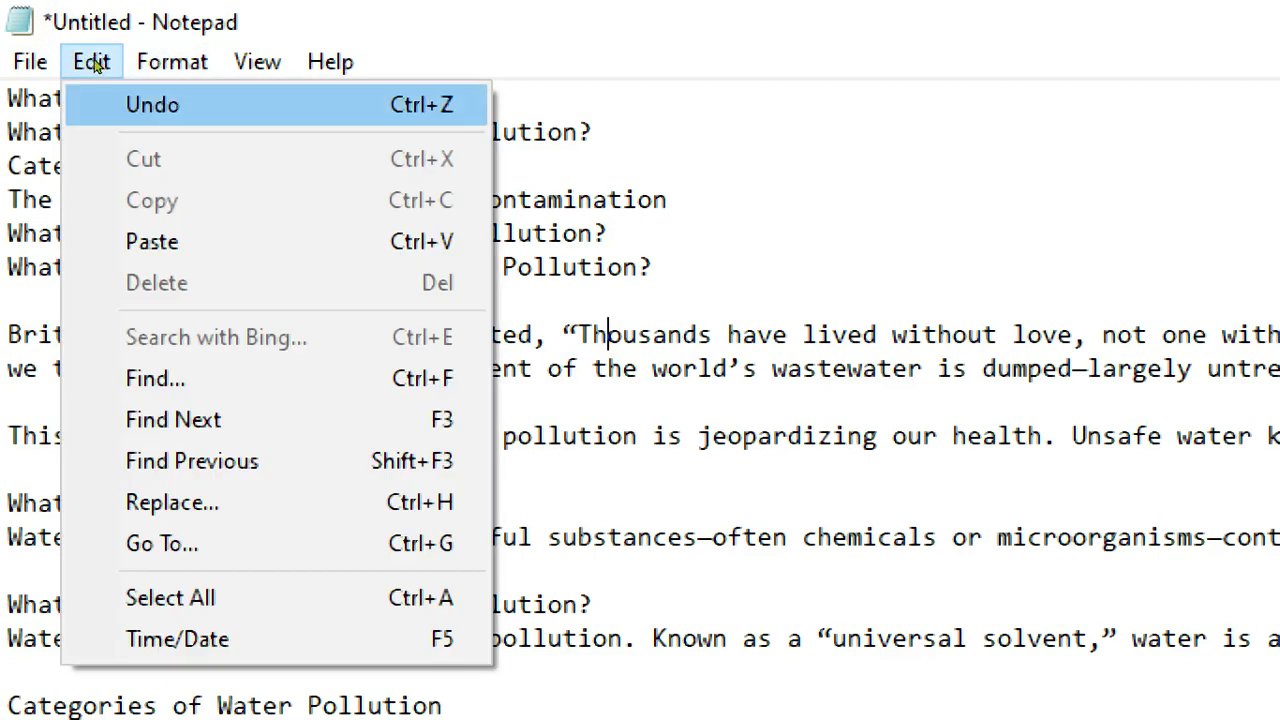
Delete "hav" from the word "have" in the Auden quote, and undo the deletion
left_click(429, 152)
left_click_drag(386, 168, 365, 167)
key("BackSpace")
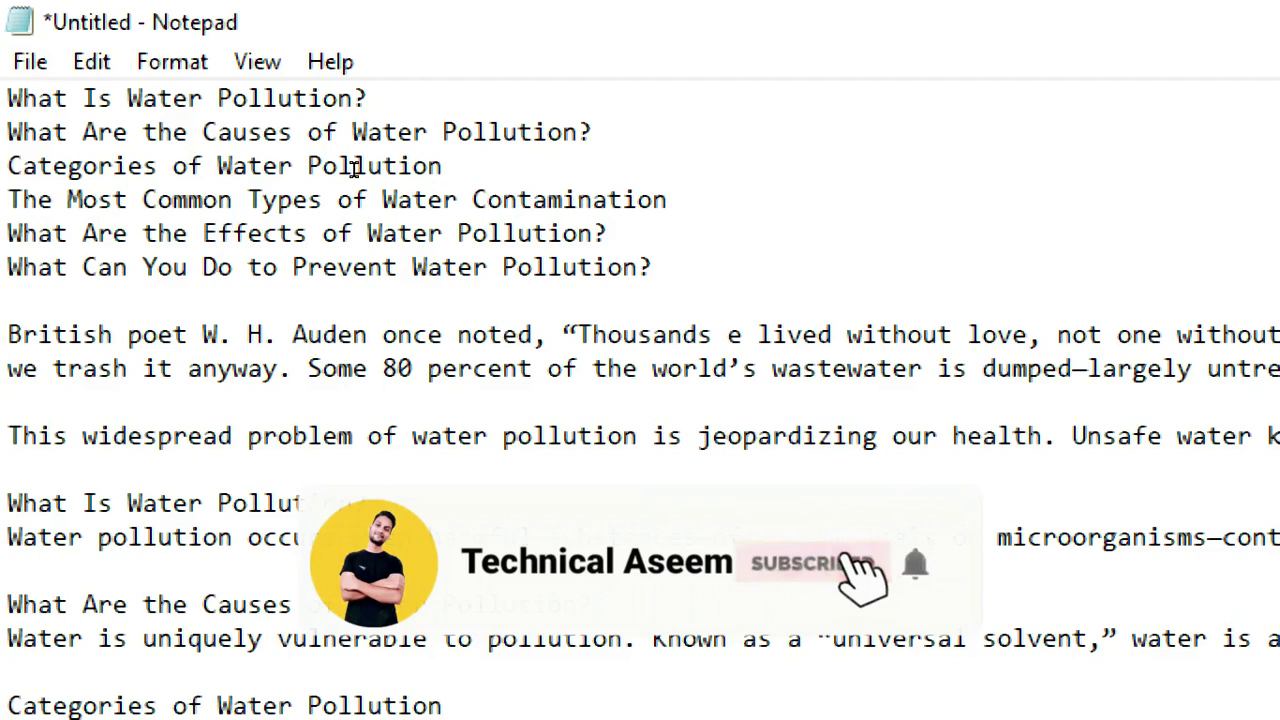
key("ctrl+z")
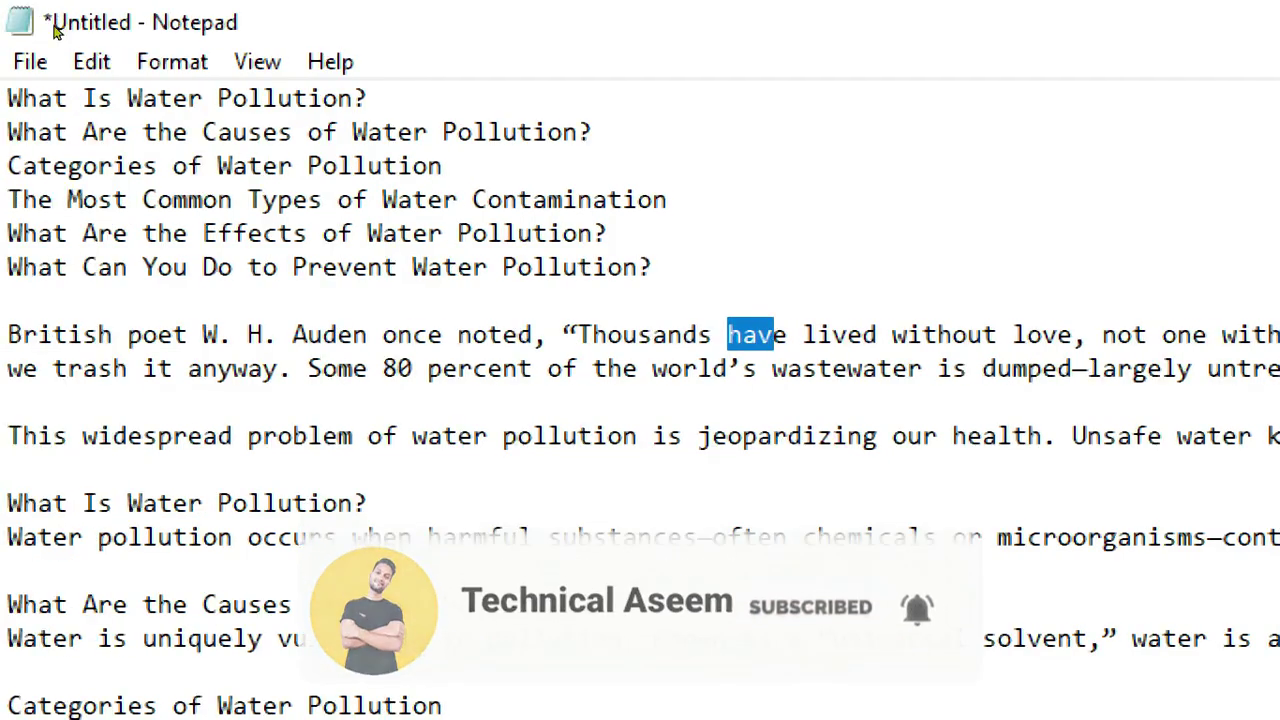
left_click(95, 62)
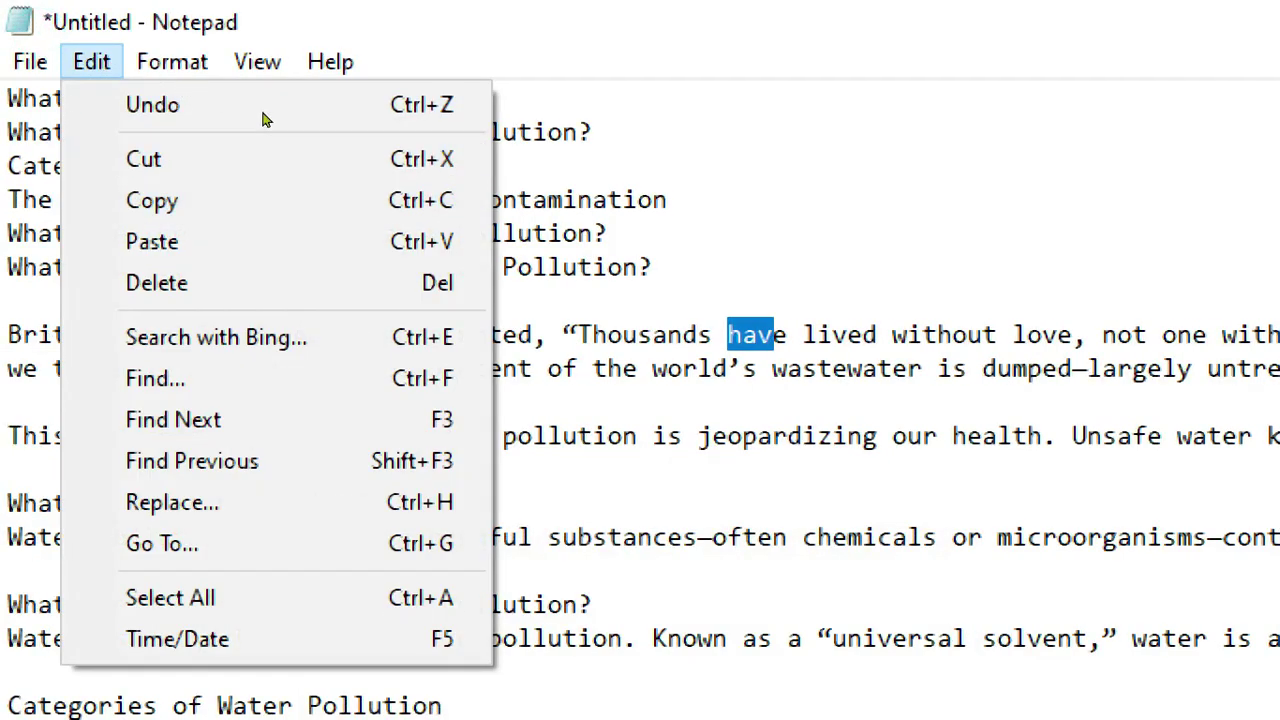
left_click(430, 106)
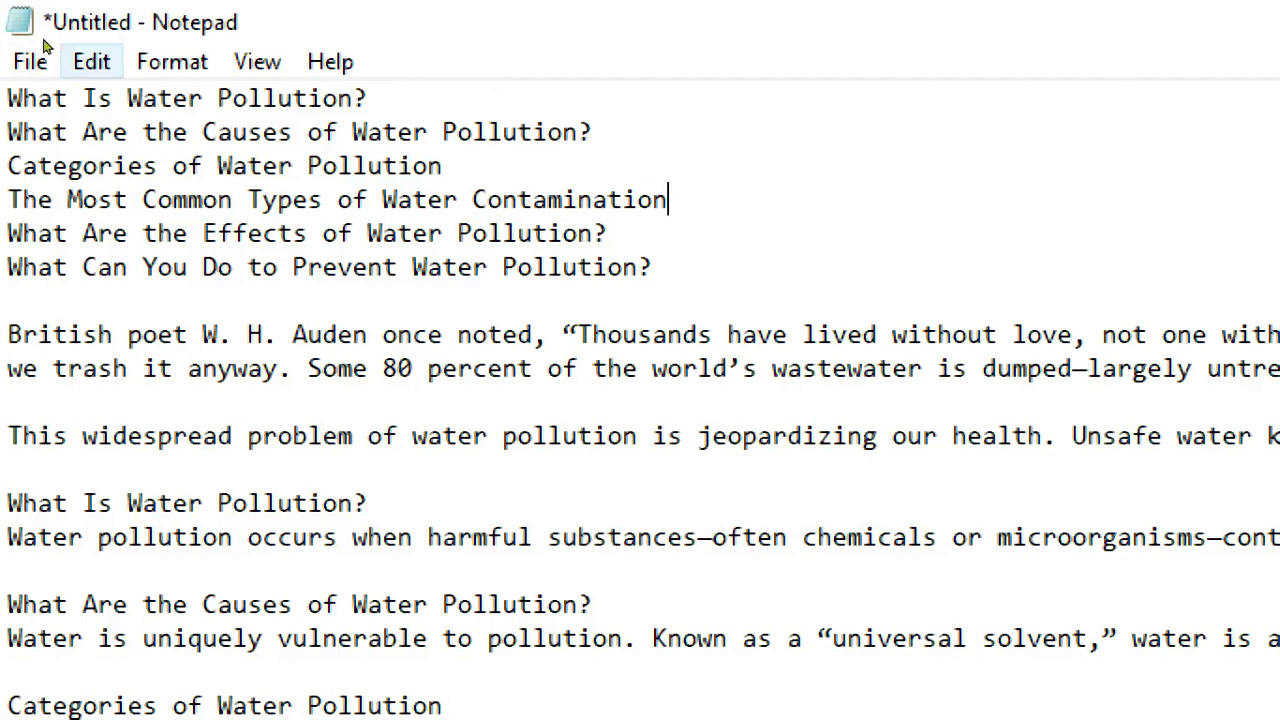
Select the word "Contamination" in the fourth line, search for it with Bing, and return to the text
left_click(93, 62)
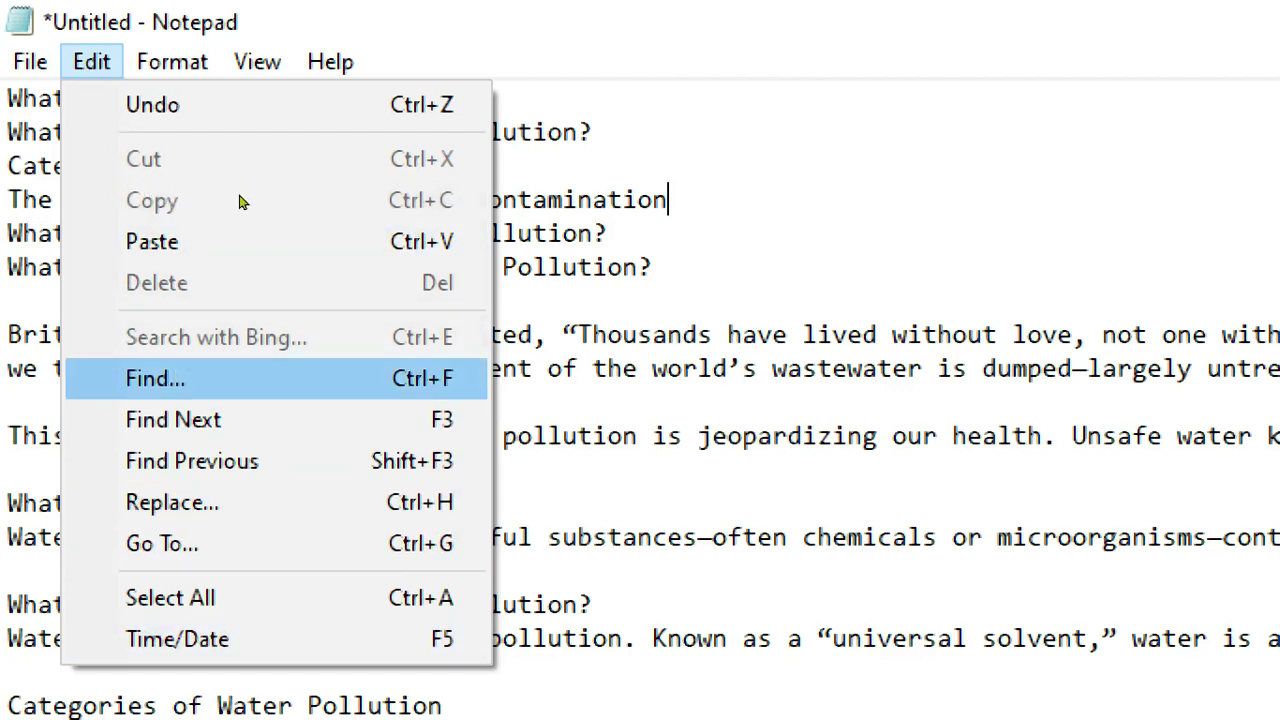
left_click(368, 100)
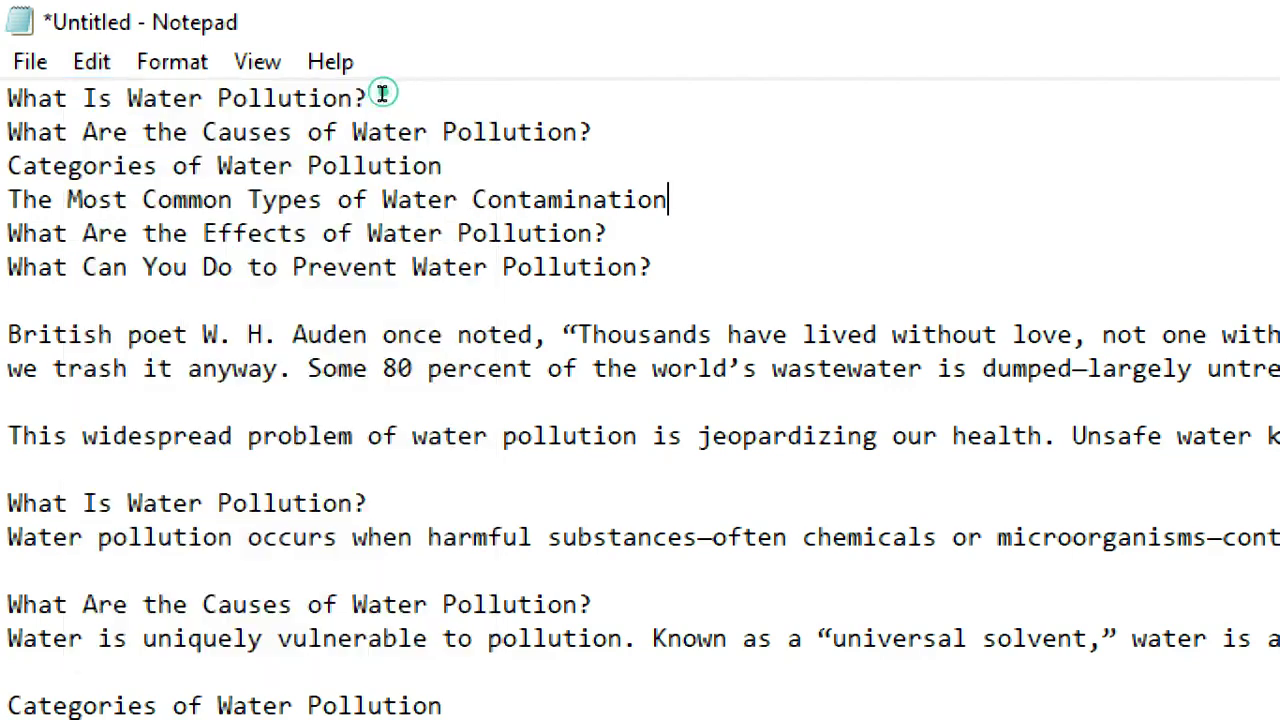
key("shift+Left")
key("shift+Left")
key("shift+Left")
key("shift+Left")
key("shift+Left")
key("shift+Left")
key("shift+Left")
key("shift+Left")
key("shift+Left")
key("shift+Left")
key("shift+Left")
key("shift+Left")
key("shift+Left")
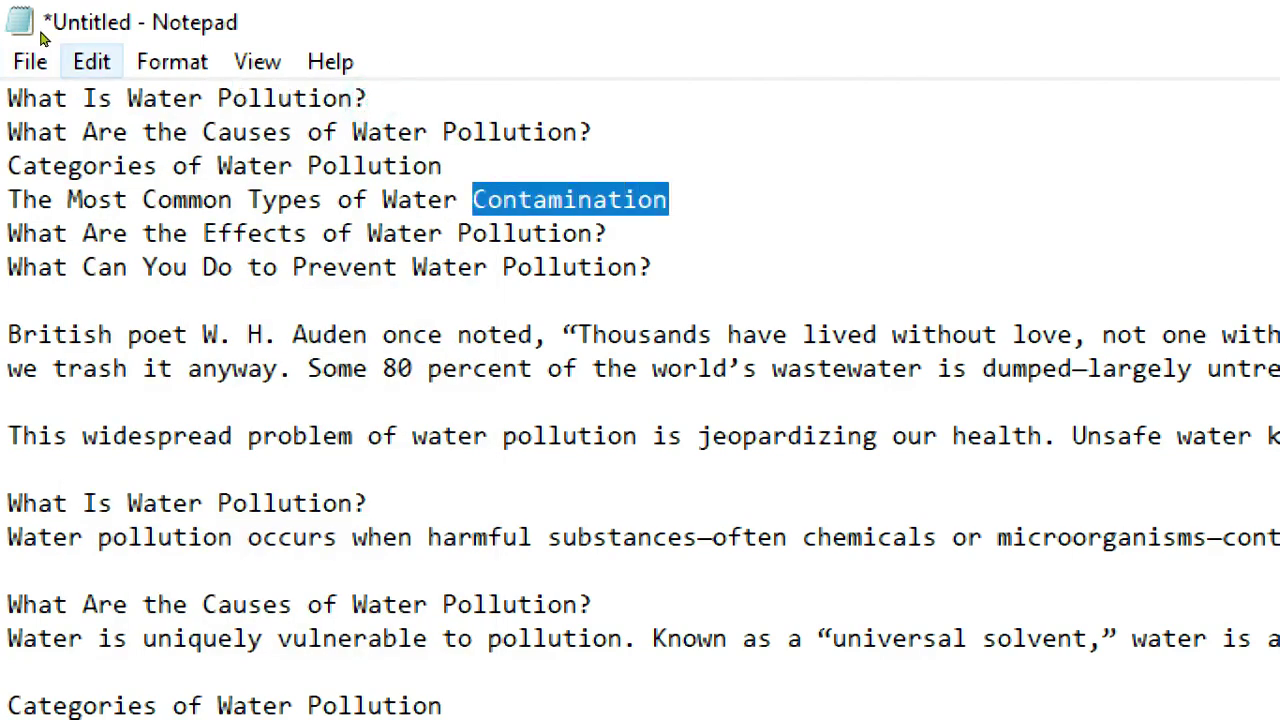
left_click(91, 62)
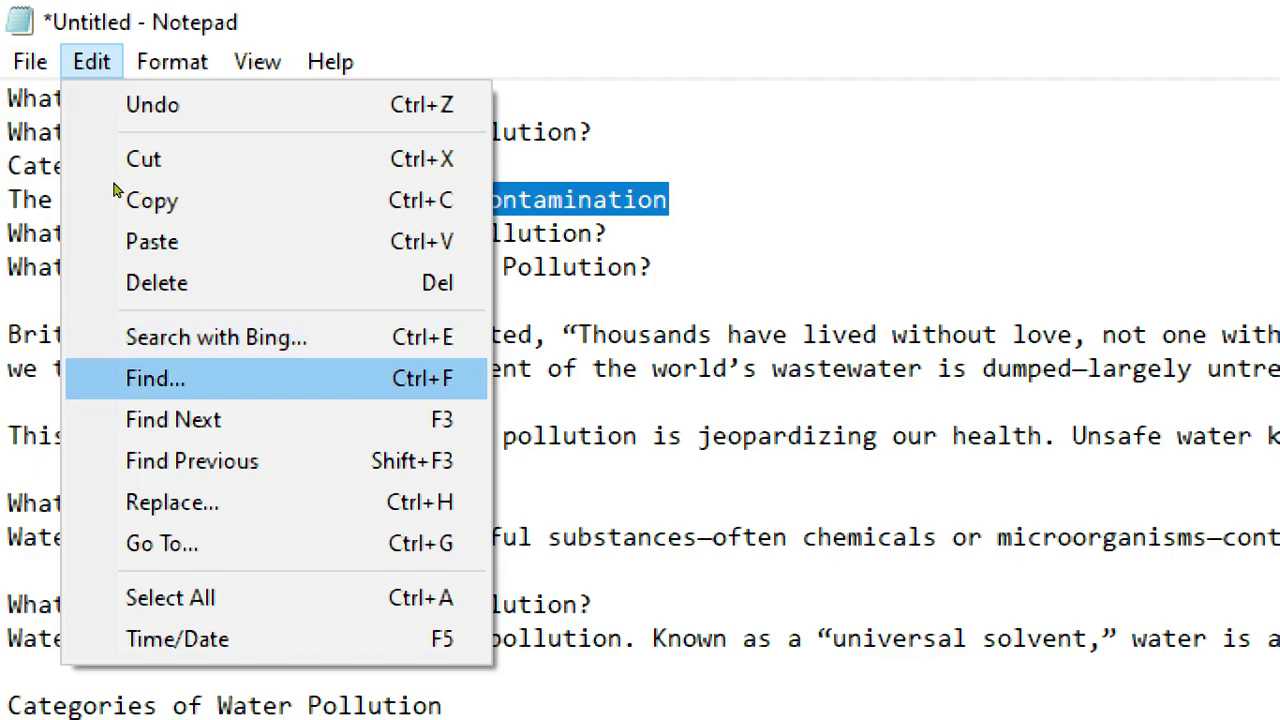
key("Return")
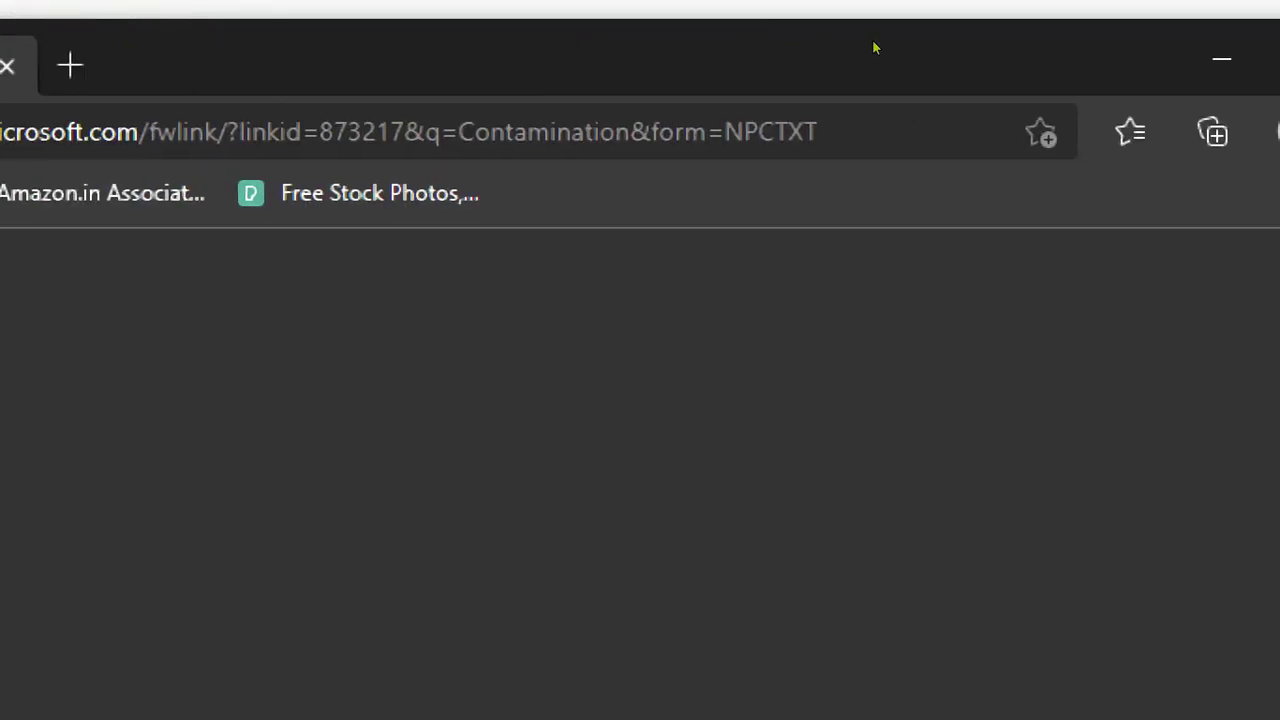
left_click(1200, 57)
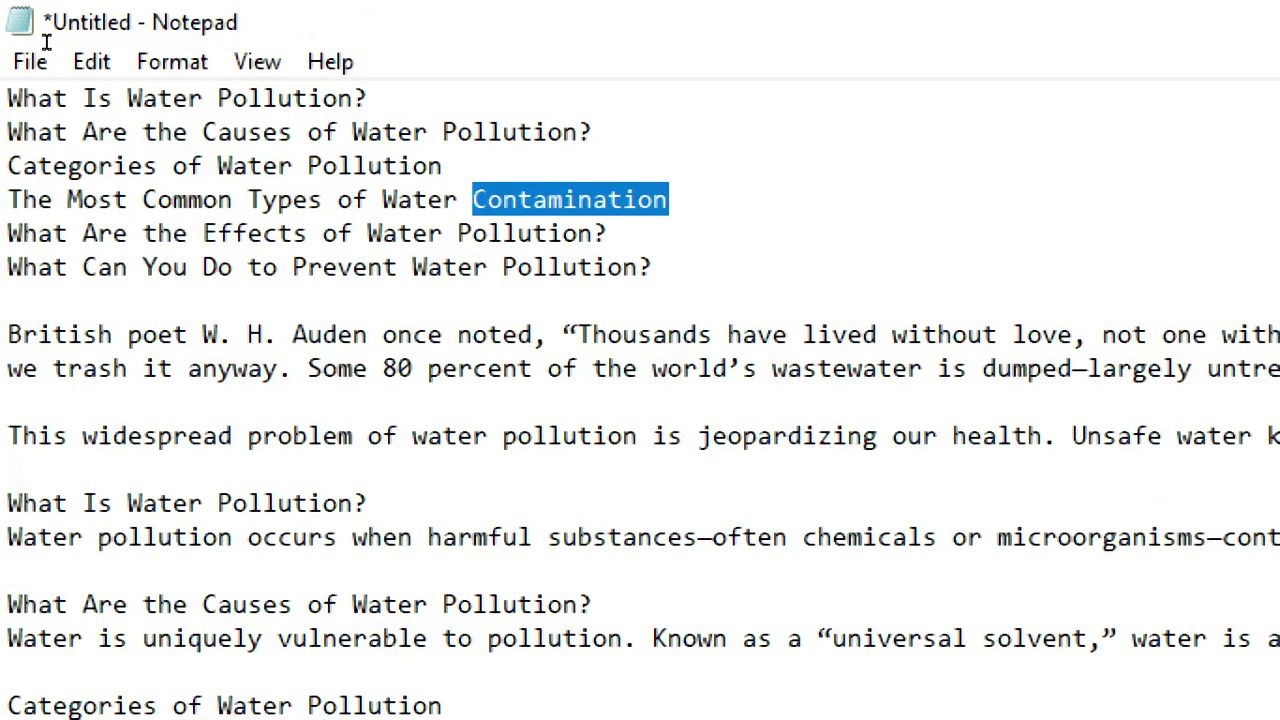
Find occurrences of "Contamination" downward through the text, and close the search
left_click(91, 61)
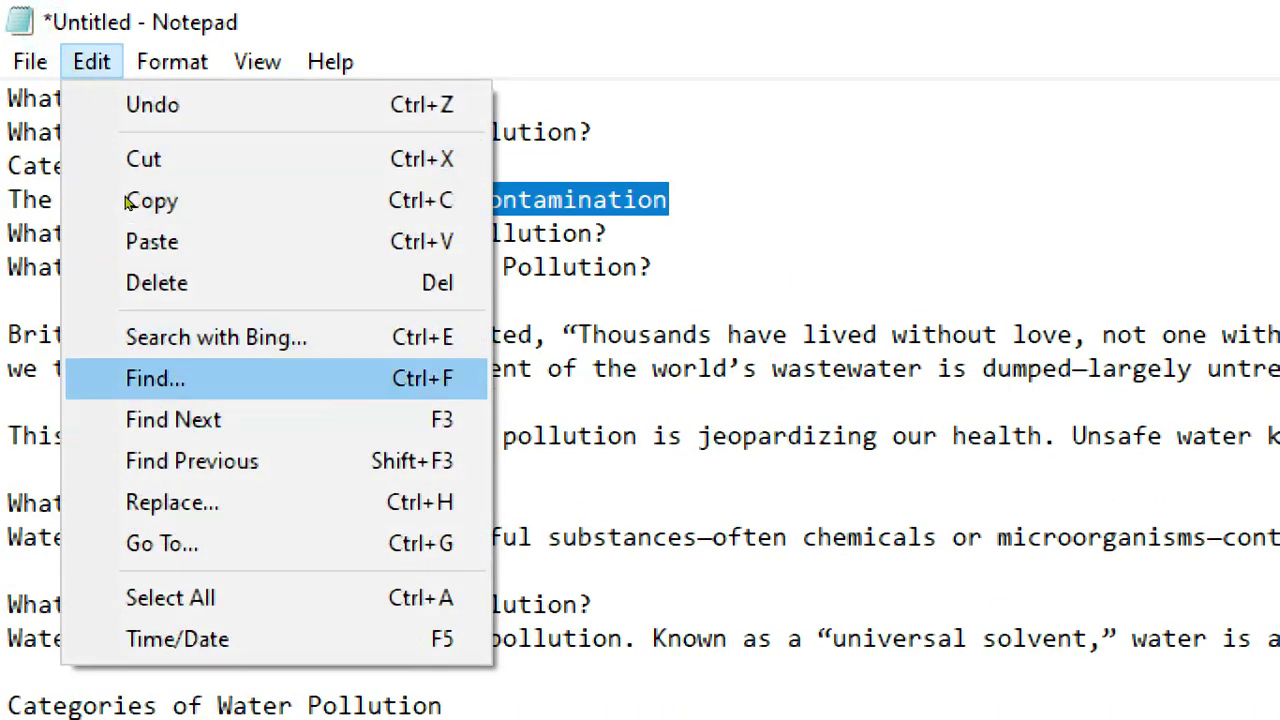
key("Return")
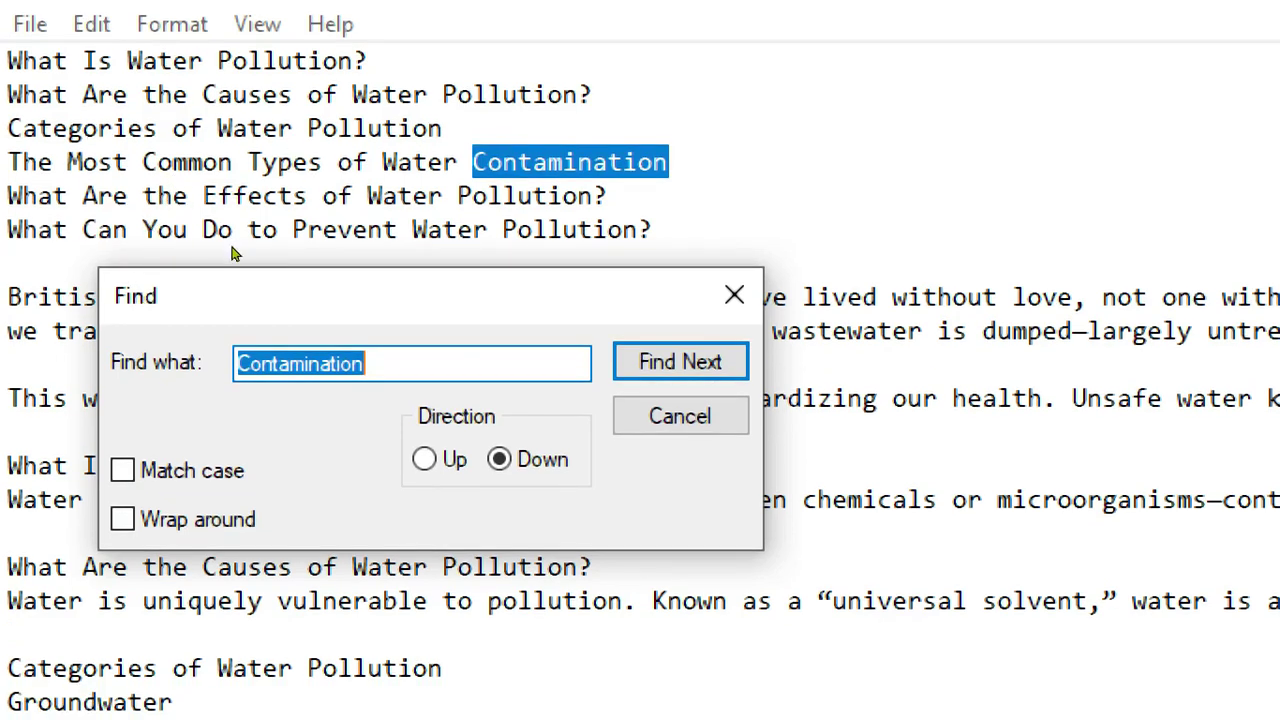
left_click(340, 200)
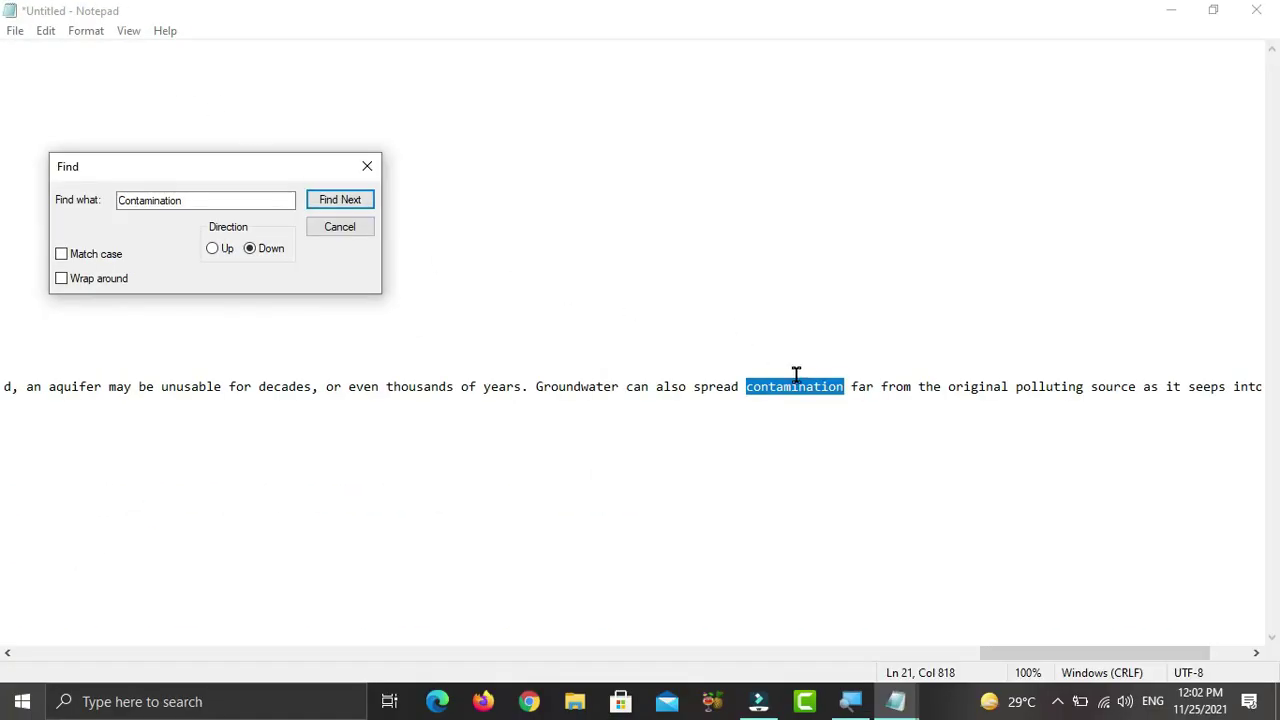
left_click(368, 201)
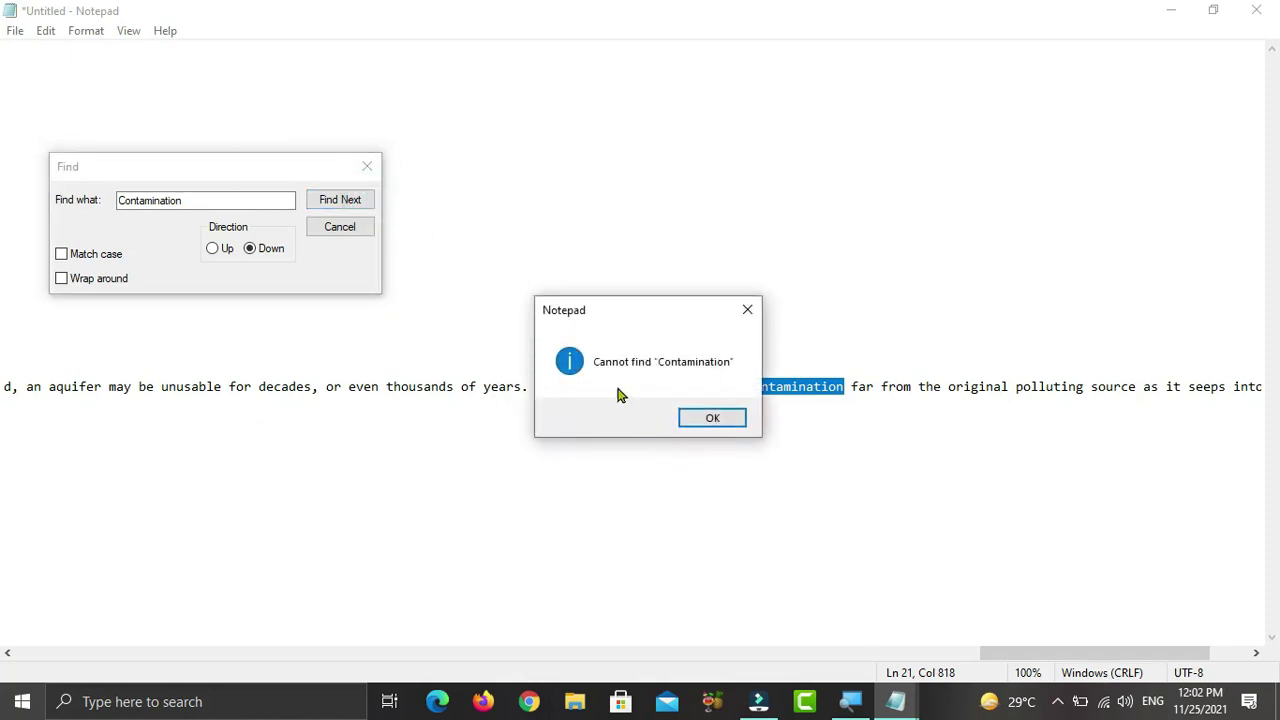
left_click(747, 310)
left_click(367, 166)
Select "of" in the "Categories of Water Pollution" line and find its next occurrences downward
left_click(108, 80)
double_click(92, 83)
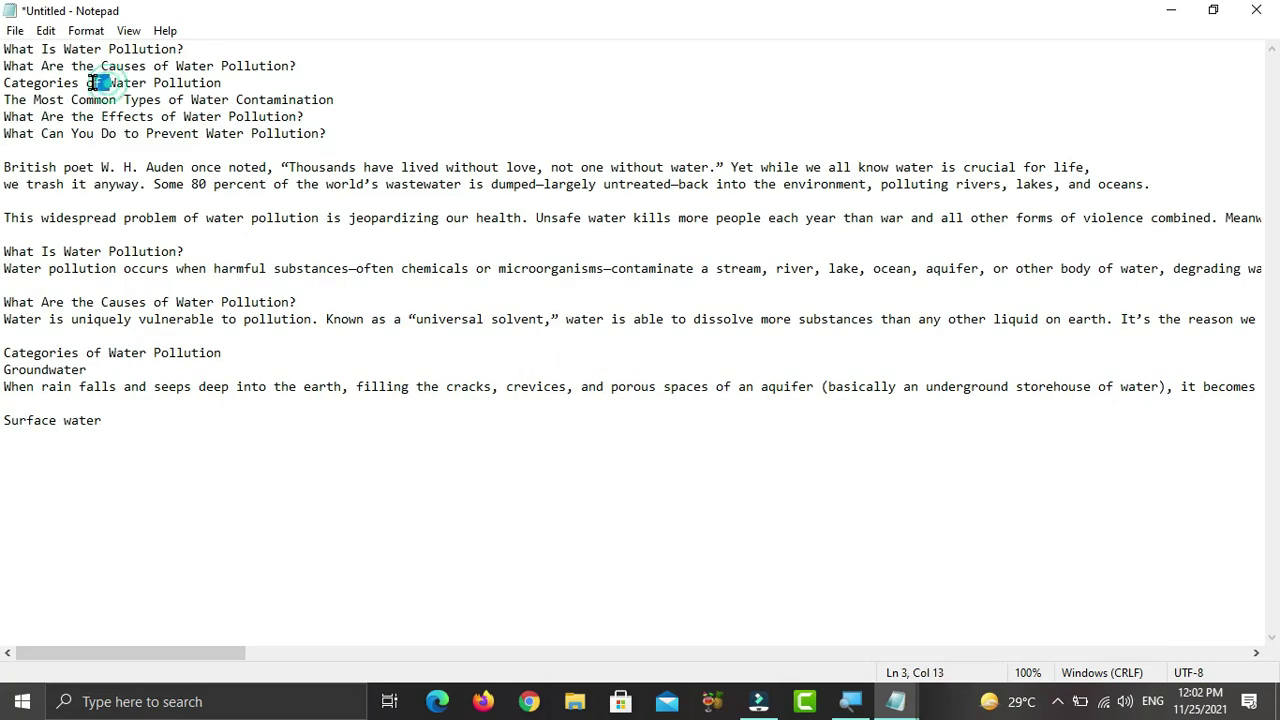
left_click(46, 31)
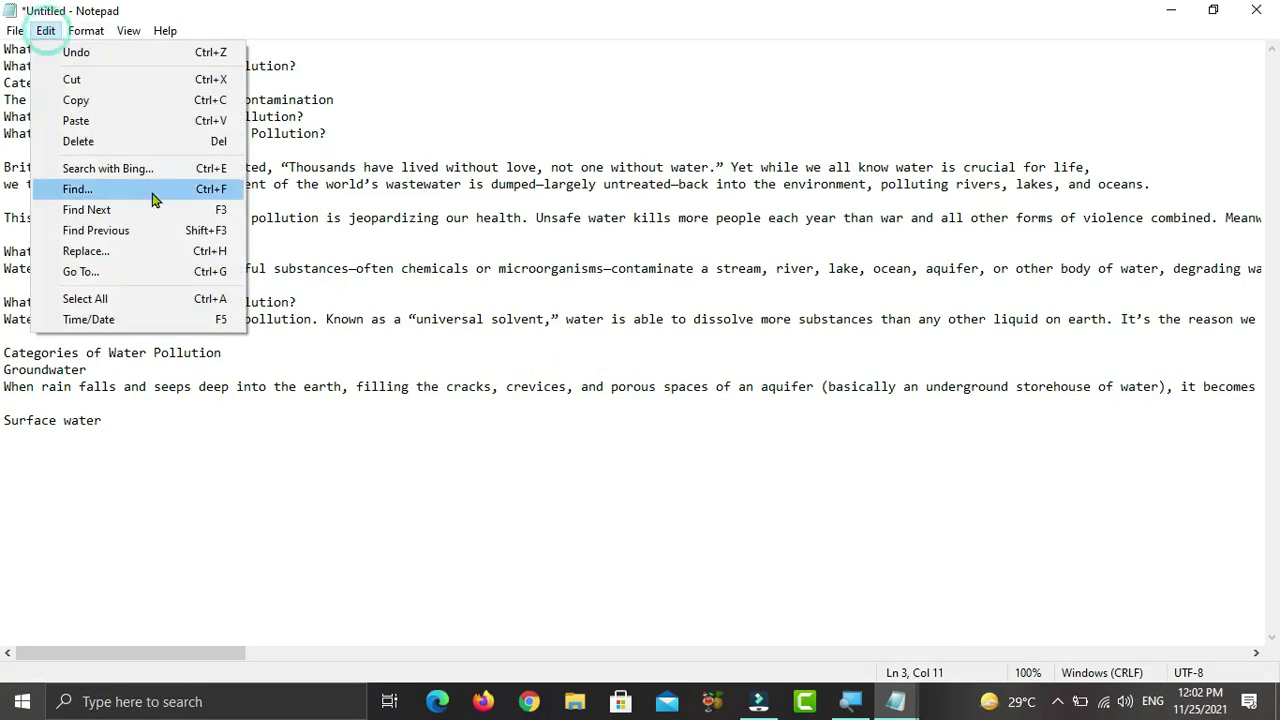
left_click(128, 190)
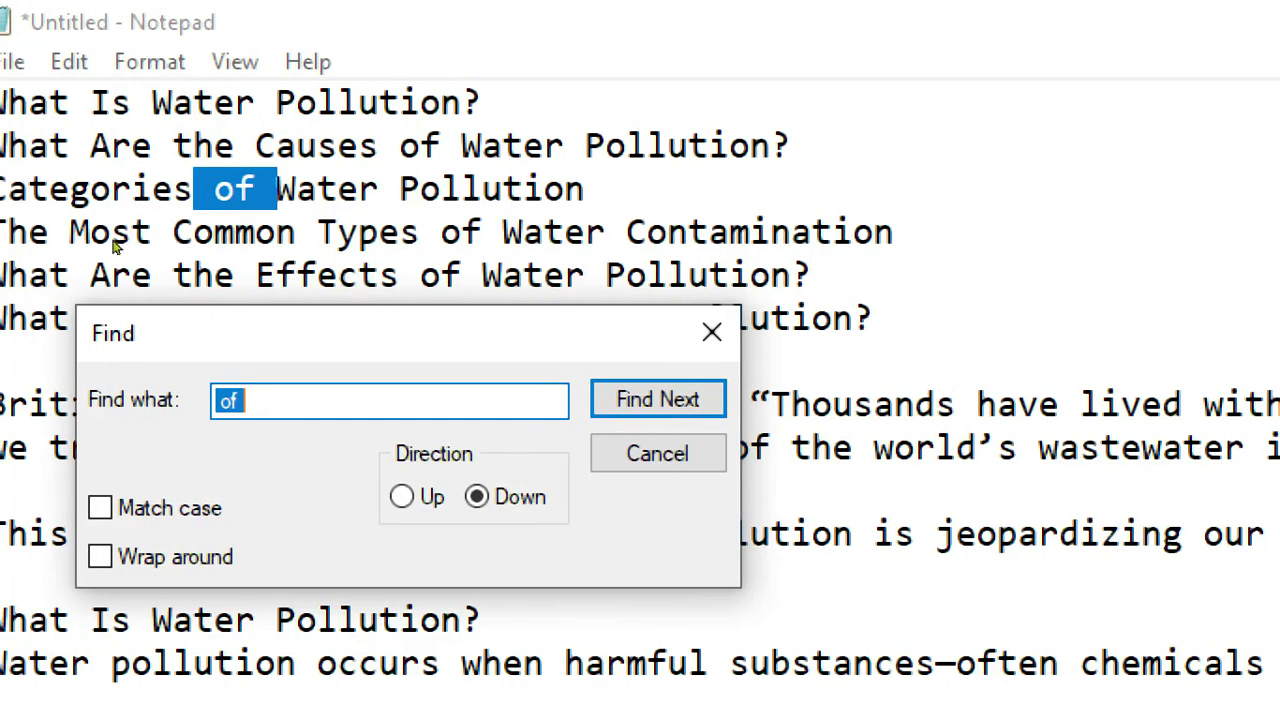
key("F3")
key("F3")
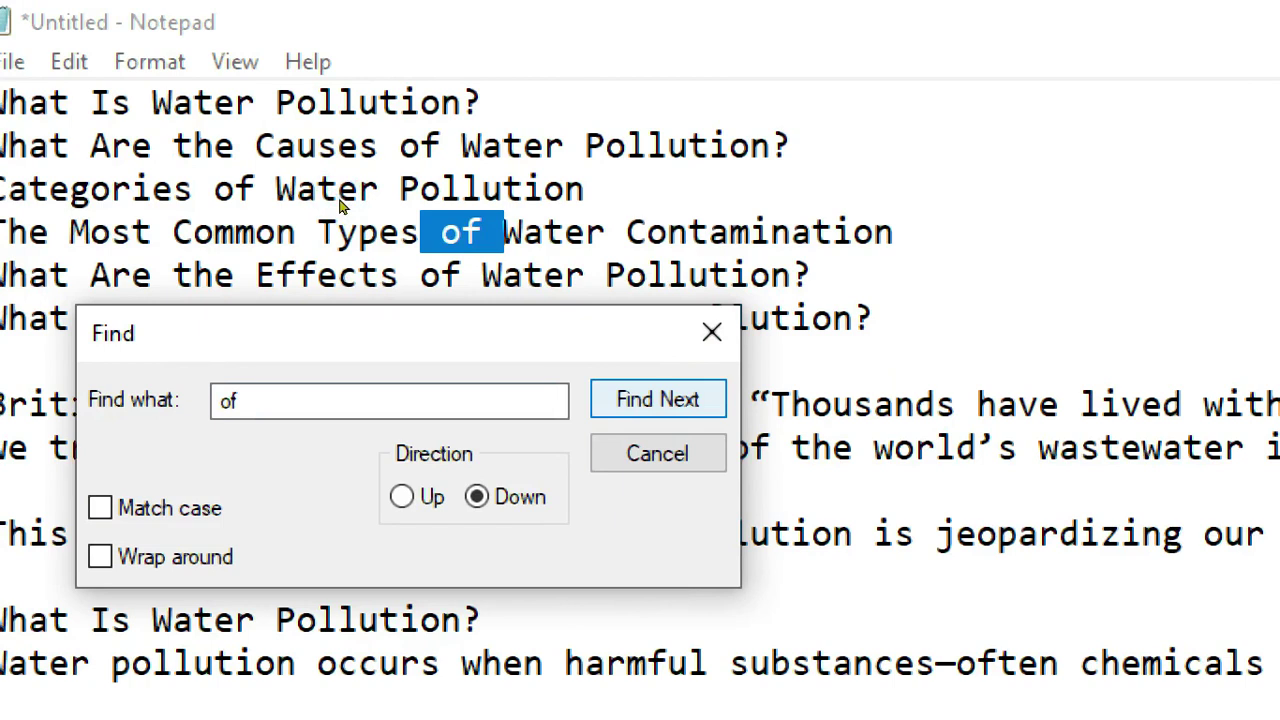
key("F3")
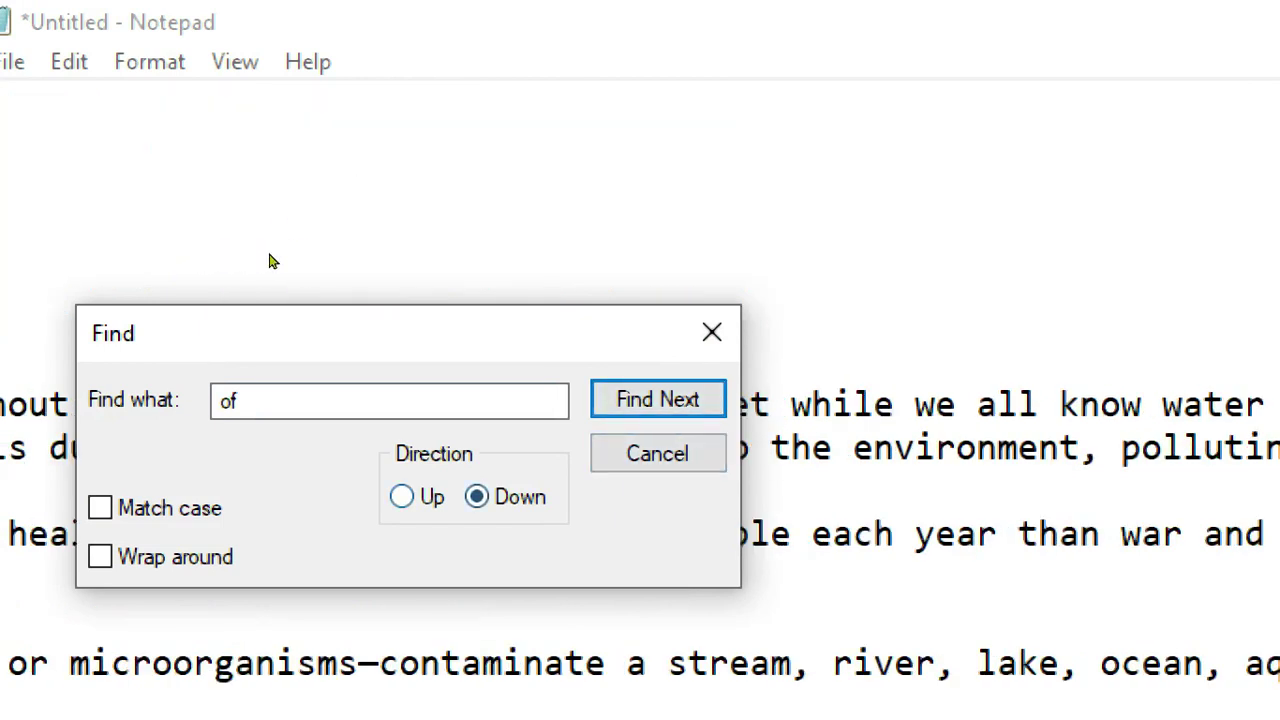
Switch the search direction to Up, find earlier occurrences of "of", and leave the search
key("alt+u")
left_click(211, 252)
key("F3")
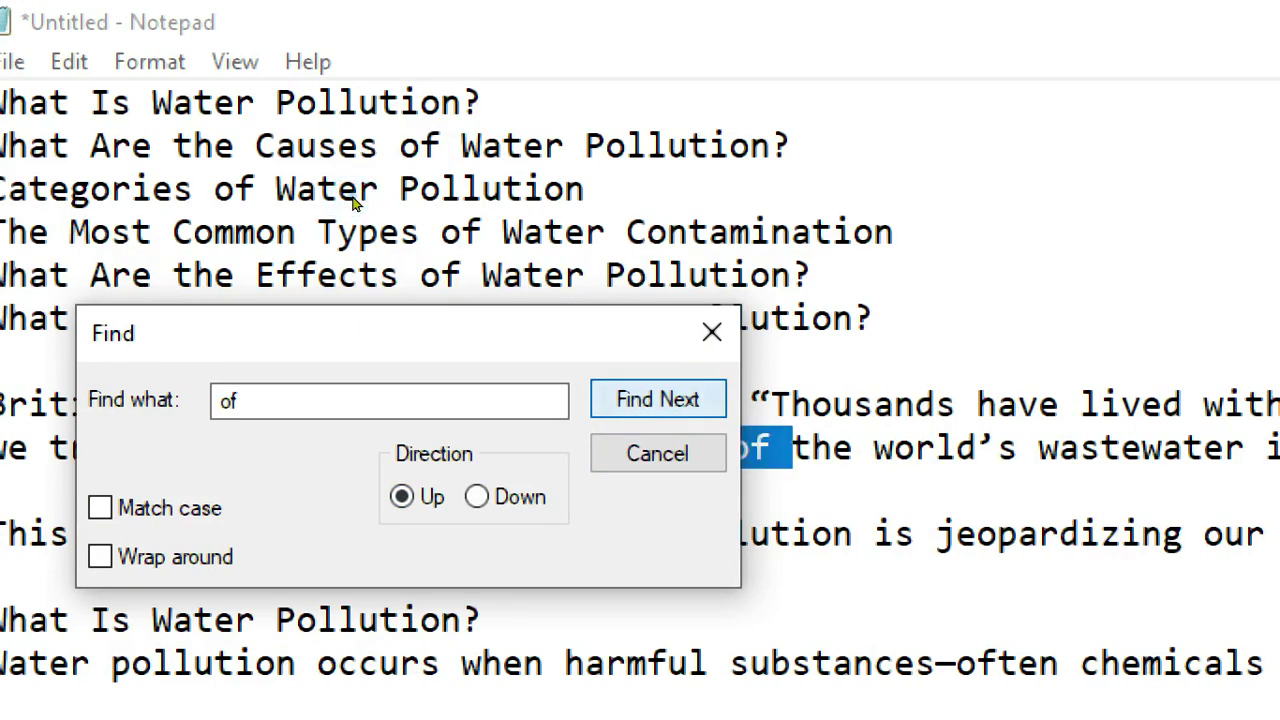
key("F3")
key("F3")
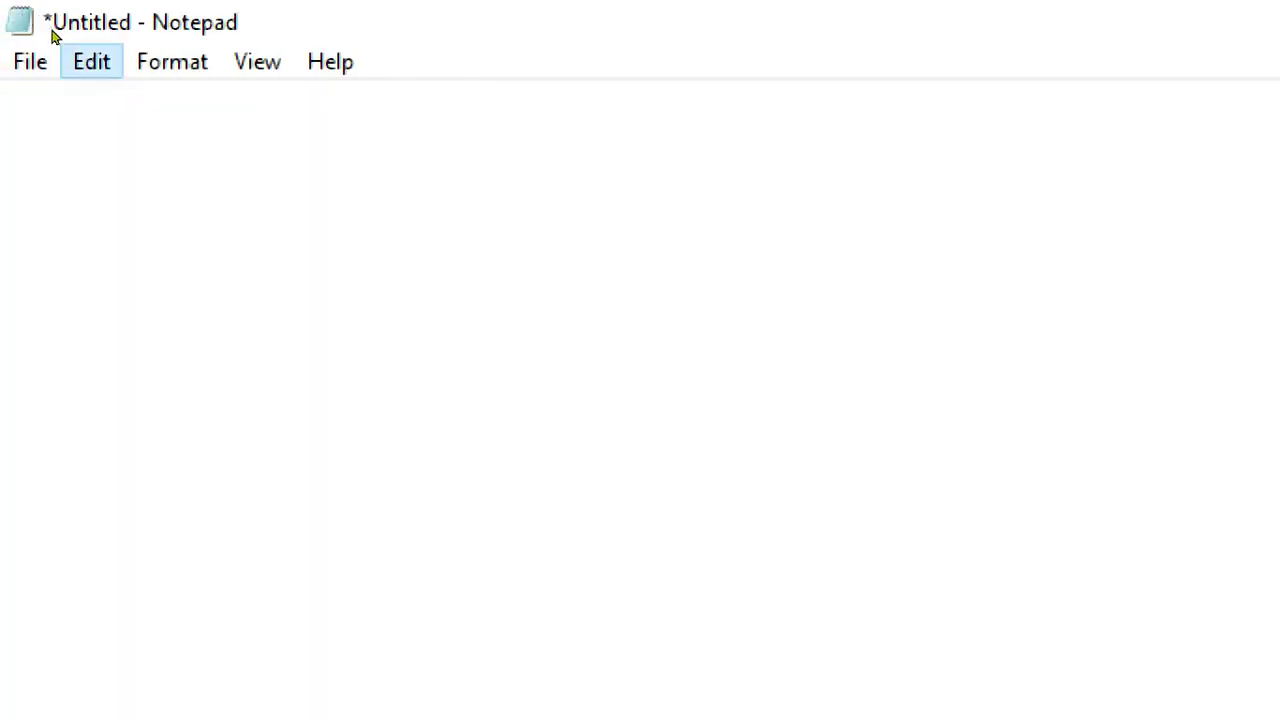
left_click(172, 62)
key("Left")
key("Down")
key("Down")
key("Down")
key("Down")
key("Down")
key("Down")
key("Down")
key("Down")
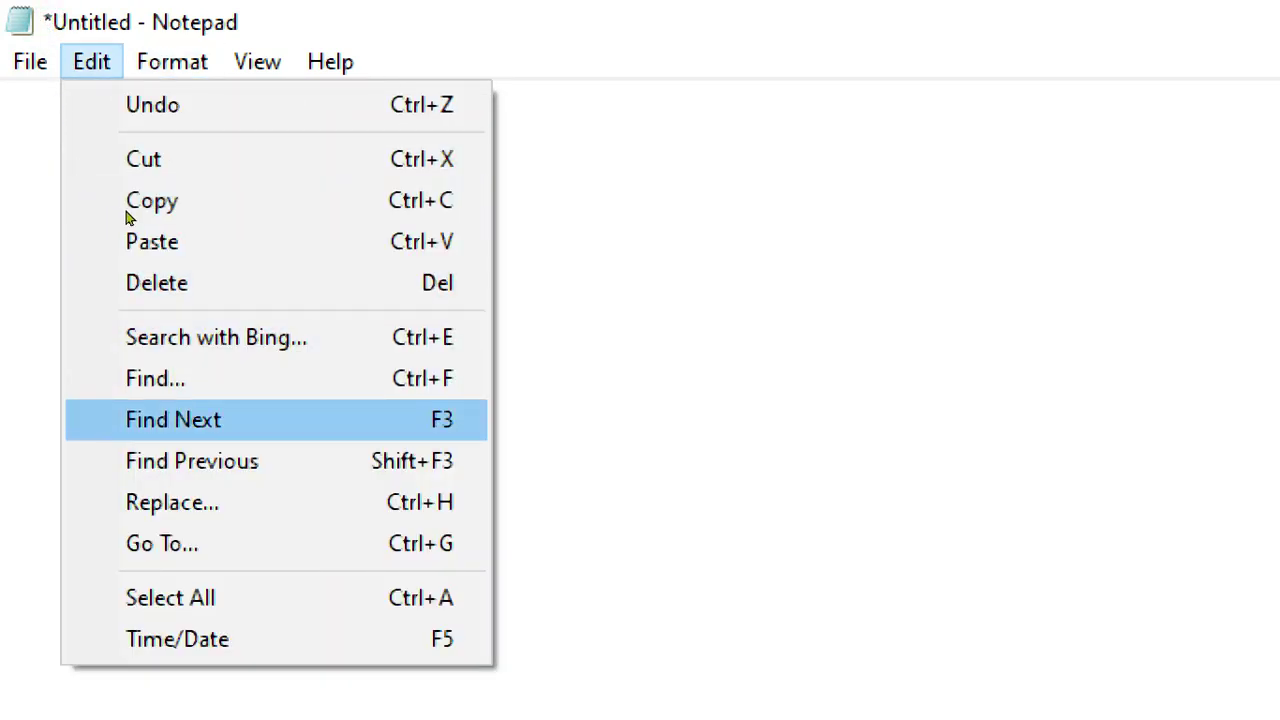
key("Down")
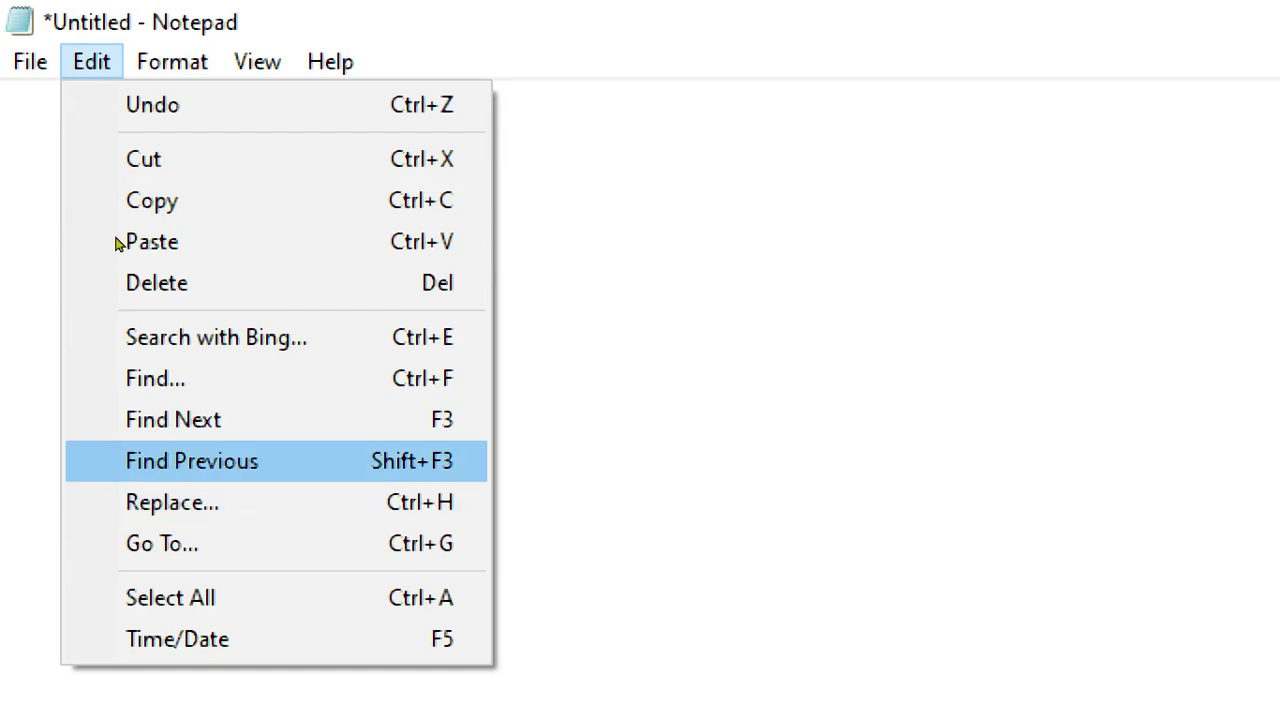
key("Down")
key("Return")
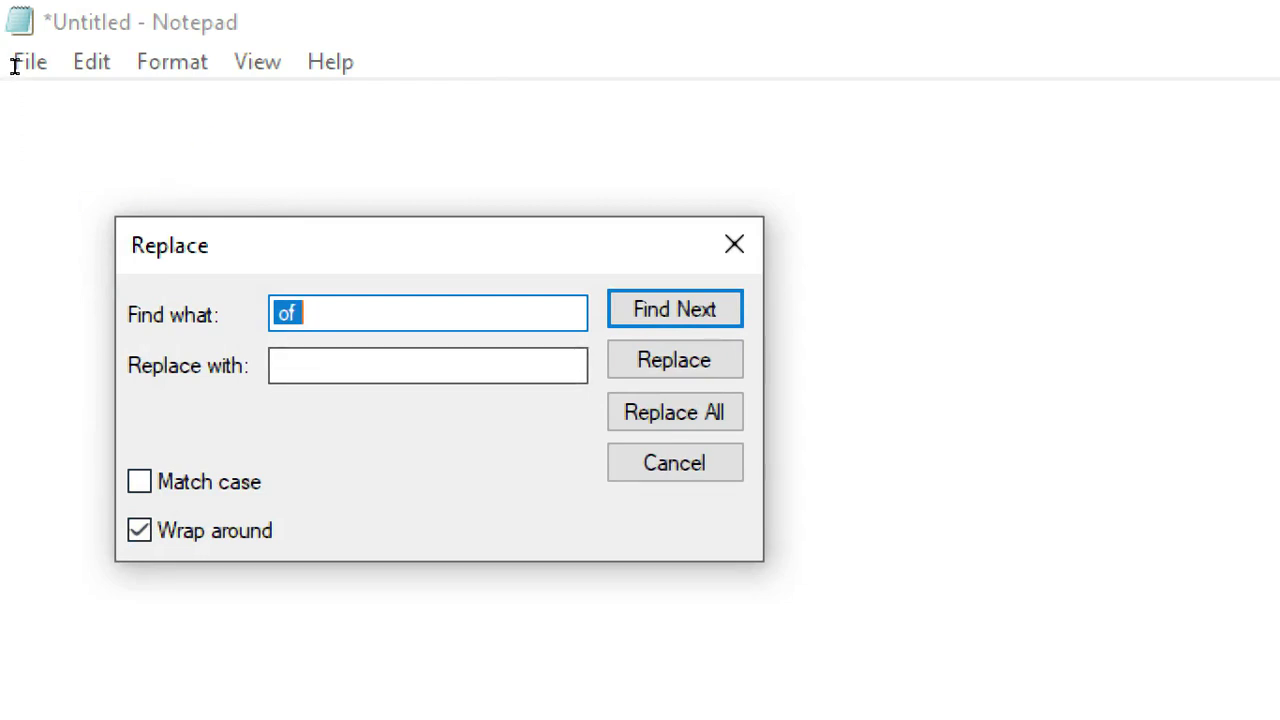
left_click(368, 132)
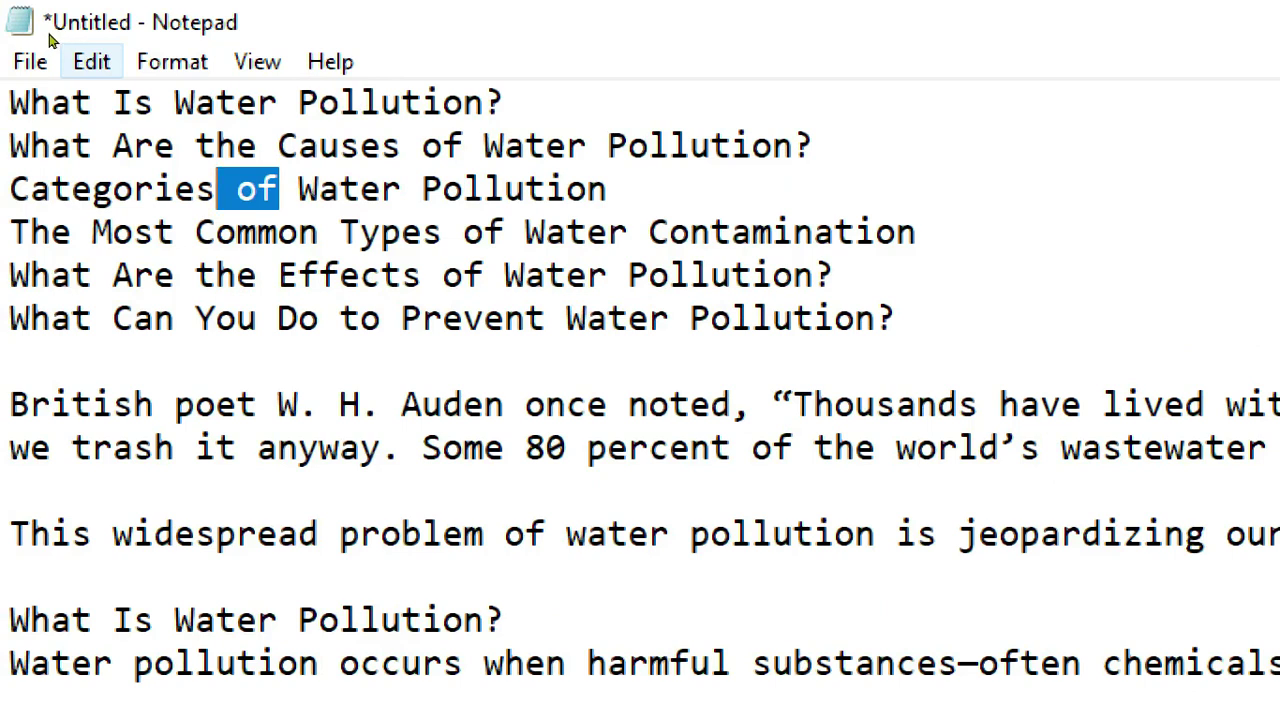
Replace the selected " of" in the "Categories of Water Pollution" line with "on", with Wrap around off, and close the Replace dialog
left_click(91, 61)
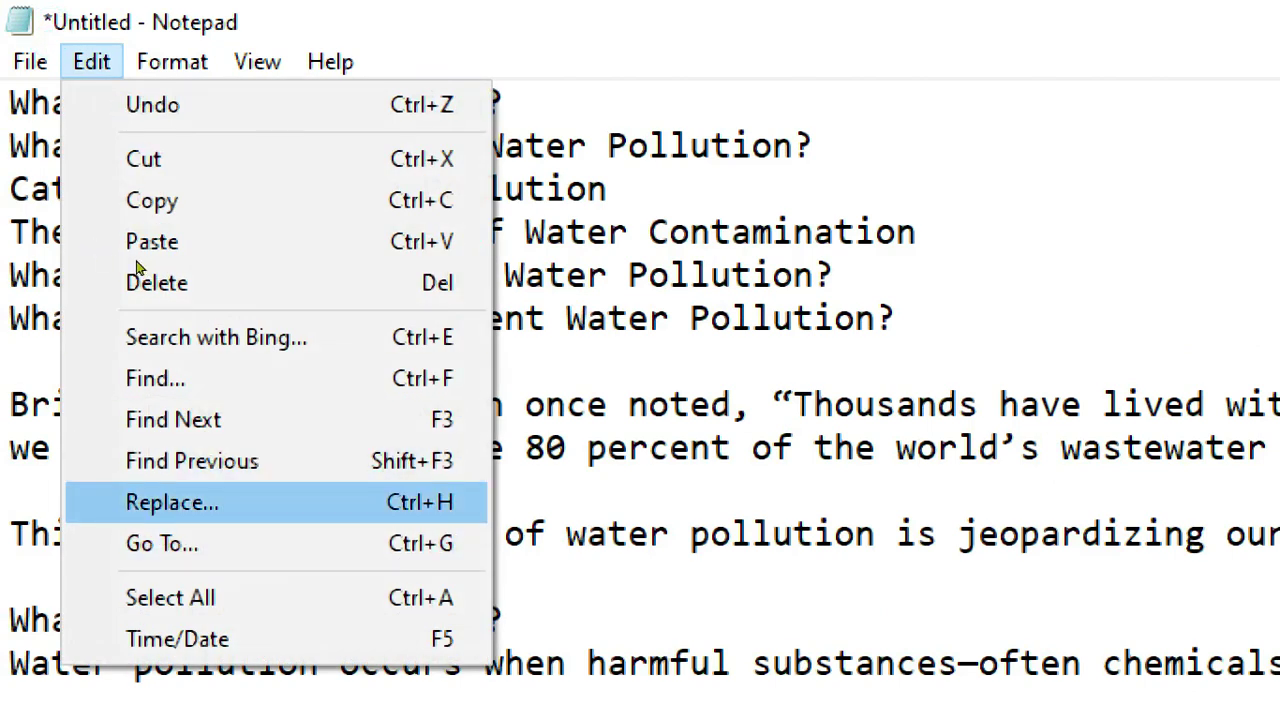
key("Return")
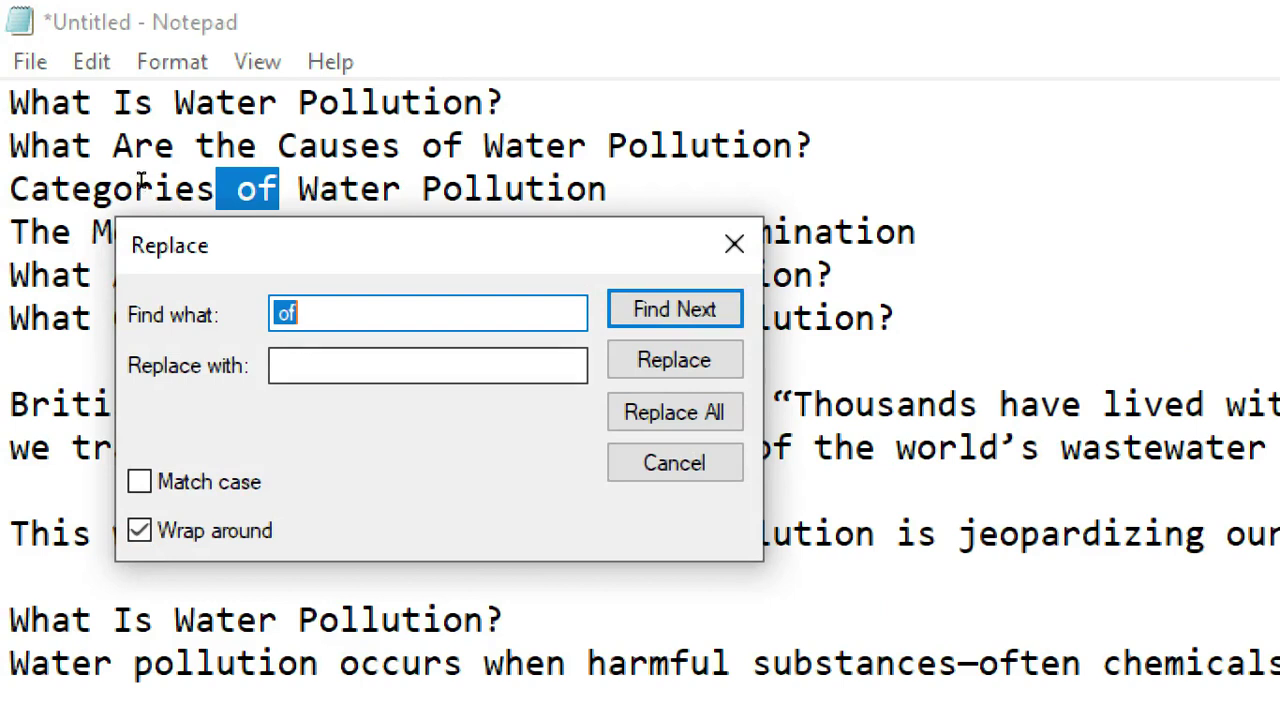
key("Tab")
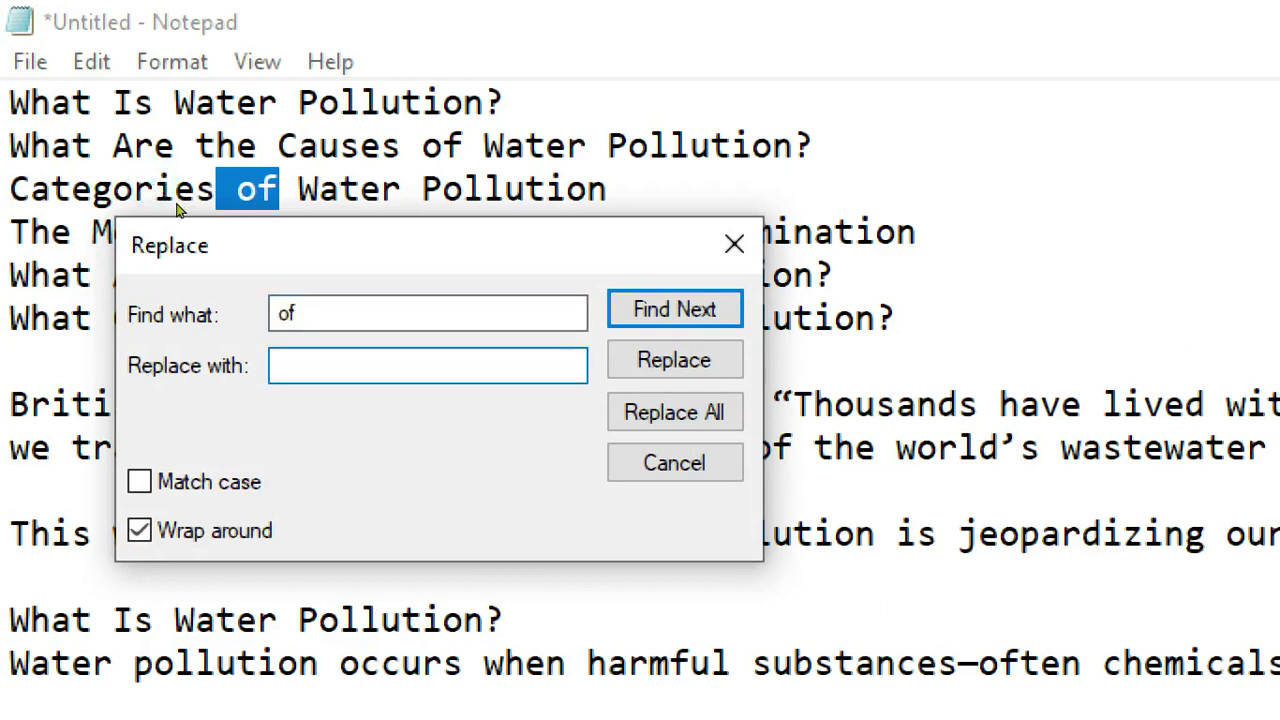
type("om")
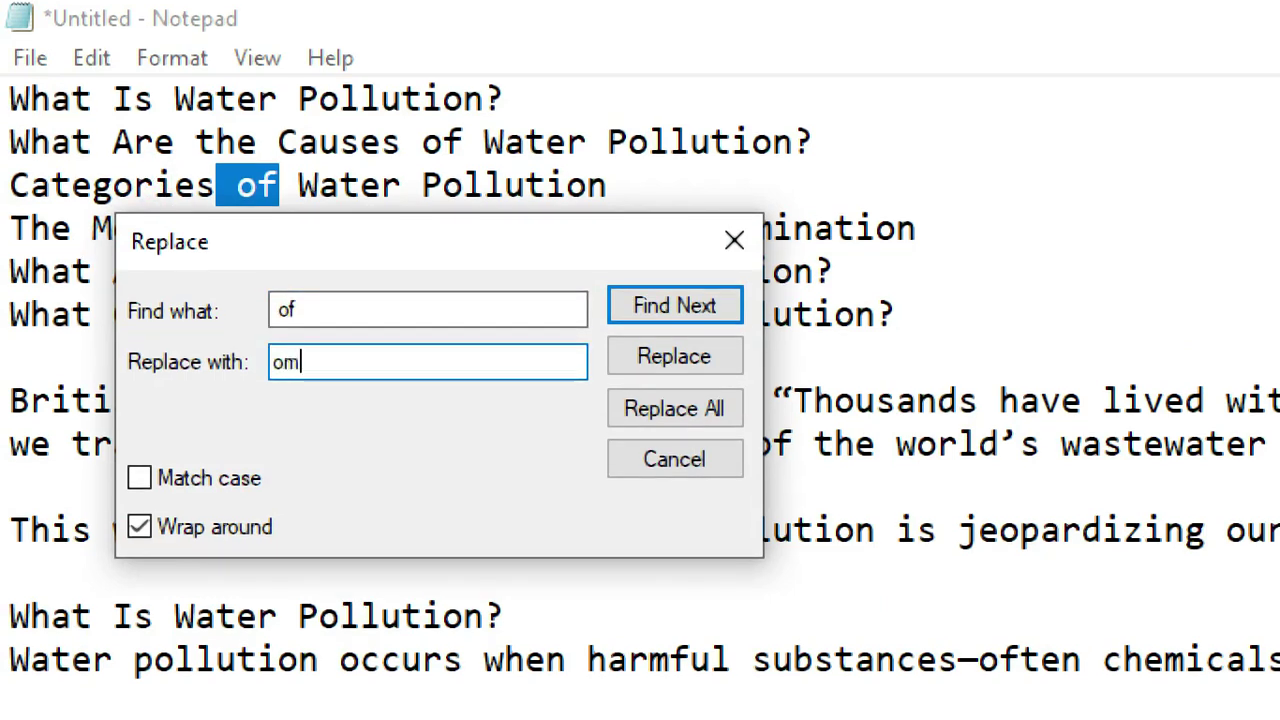
key("BackSpace")
key("alt+r")
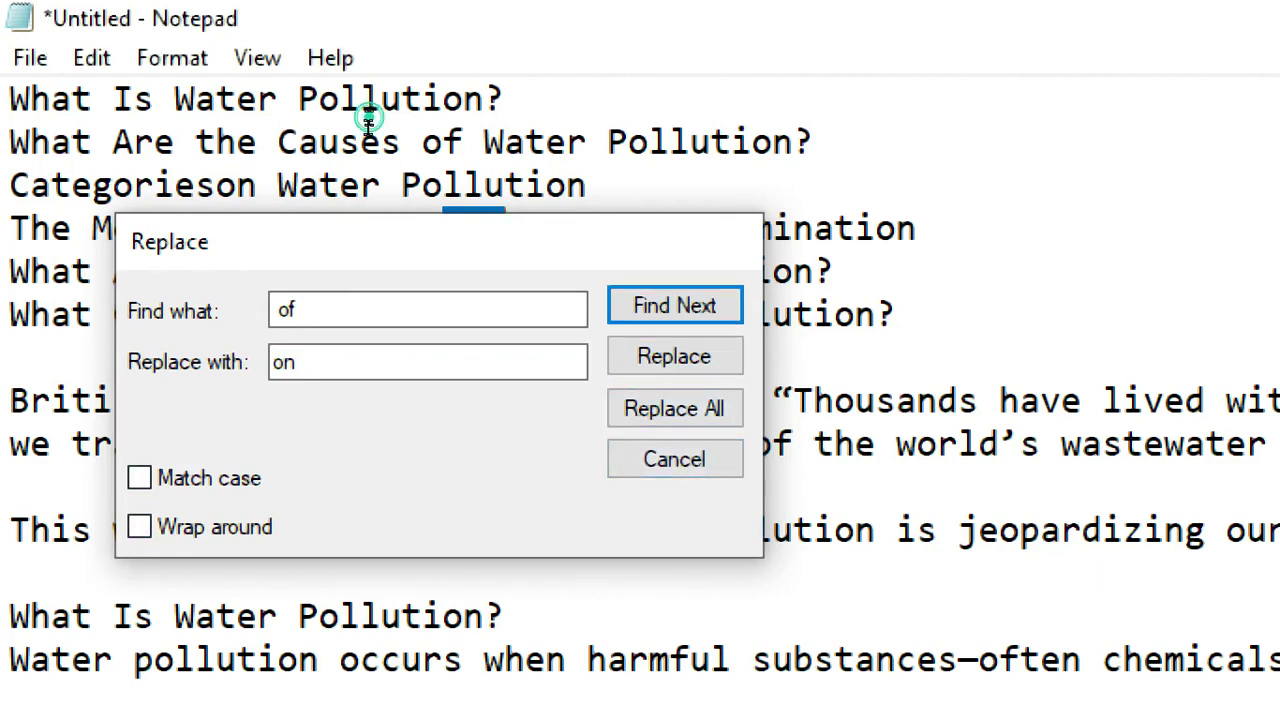
key("Escape")
Go to line 5 of the document
left_click(88, 57)
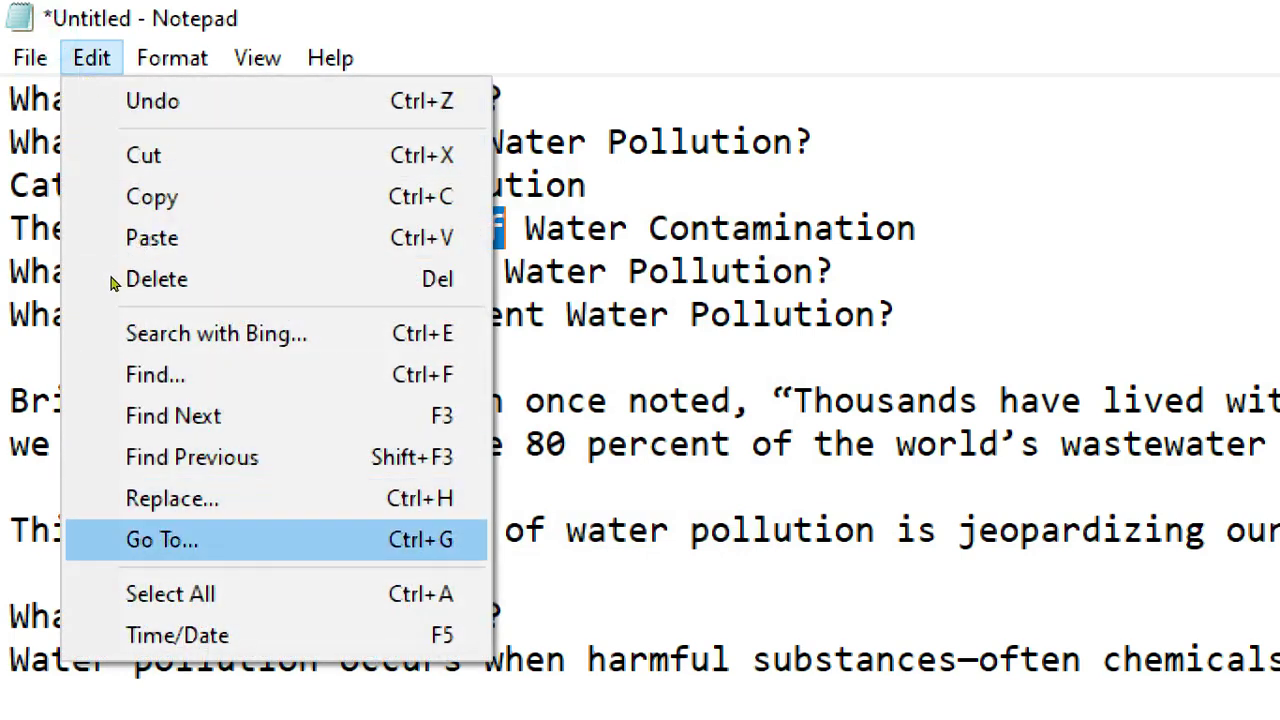
key("Return")
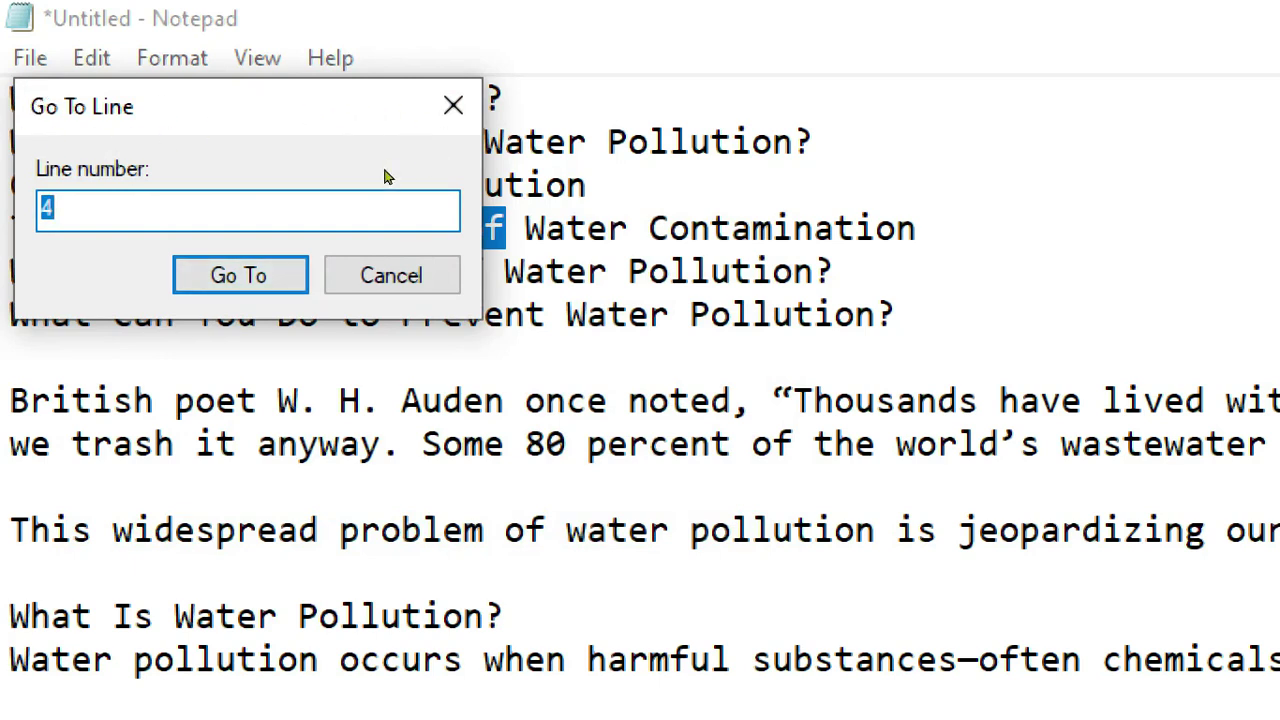
type("5")
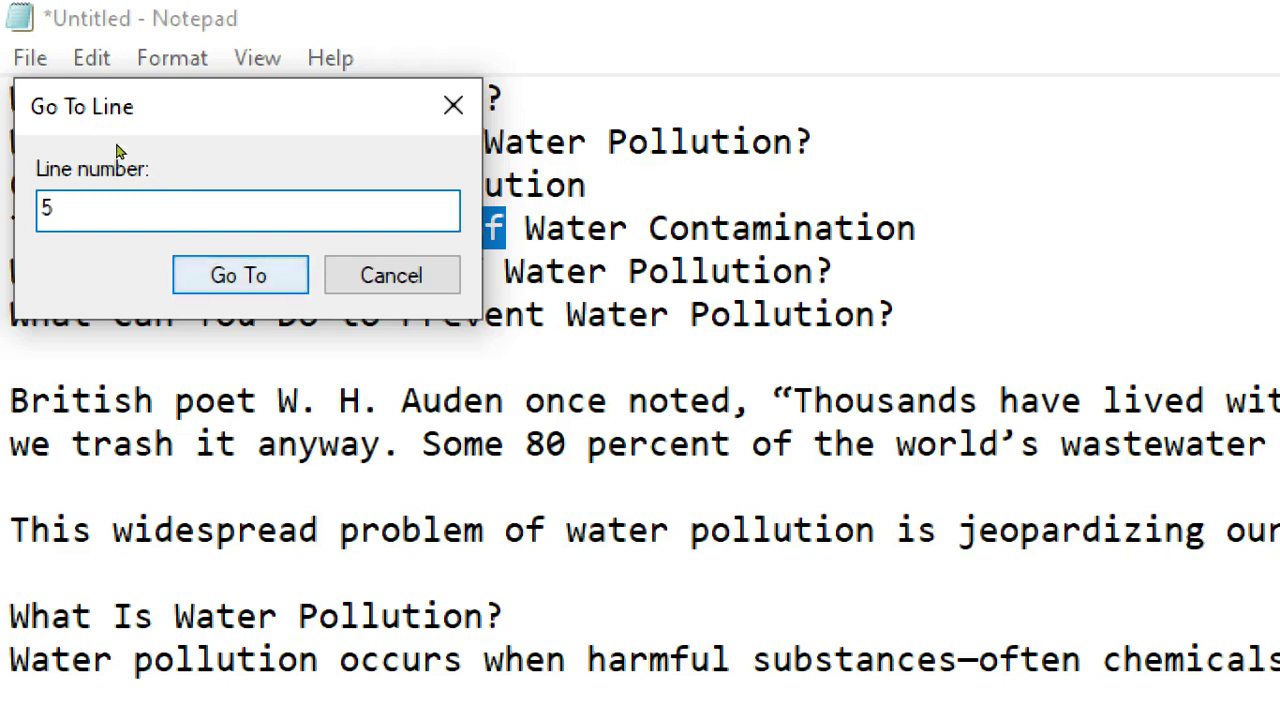
key("Return")
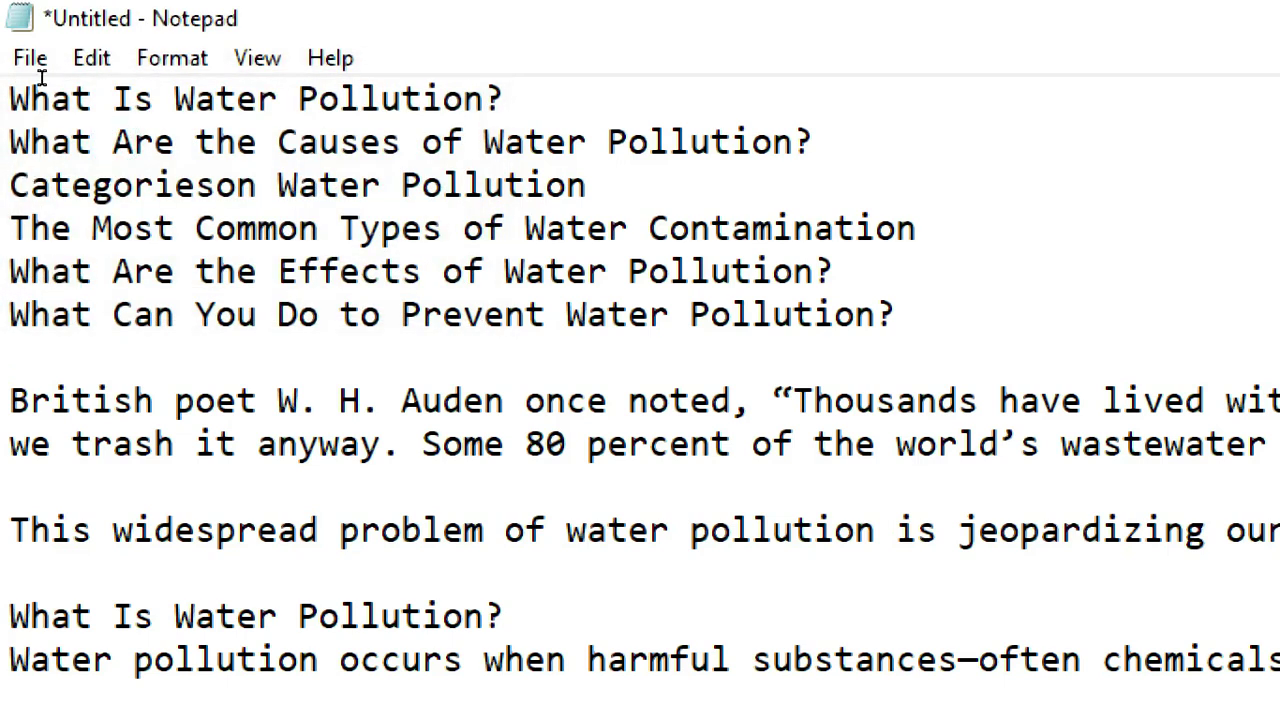
Select the entire text of the document, and clear the selection
left_click(91, 57)
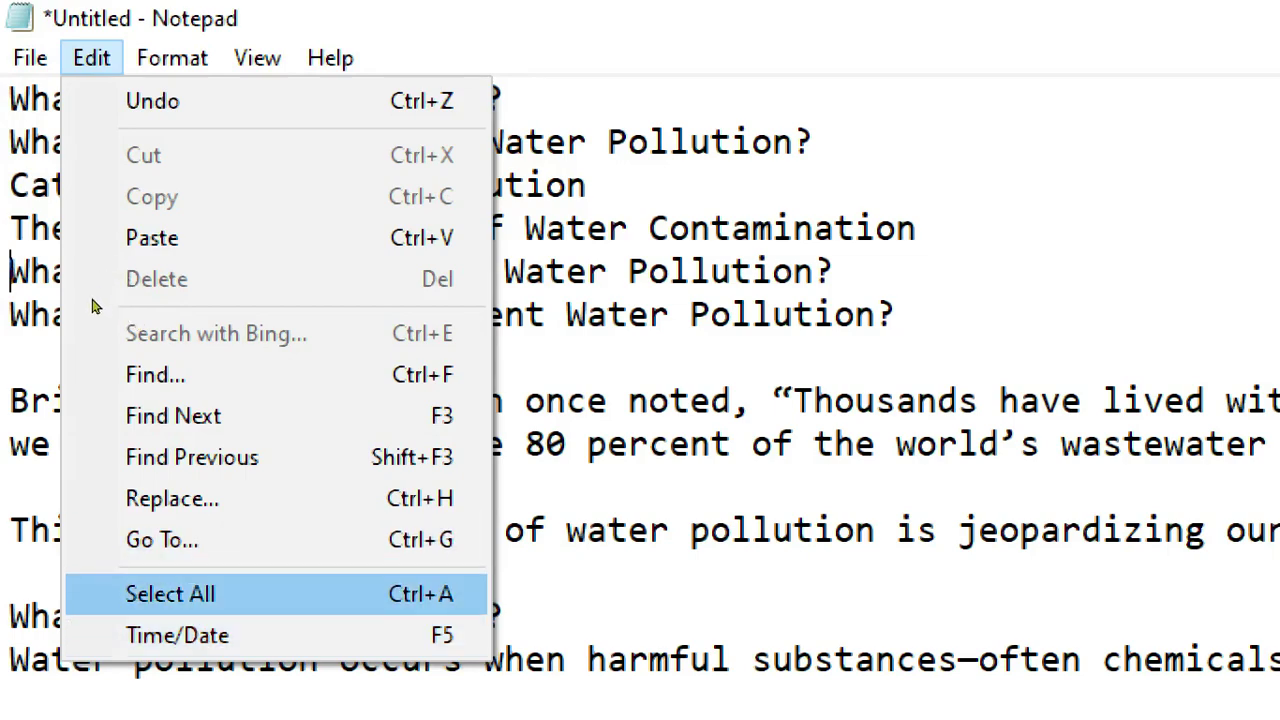
left_click(170, 594)
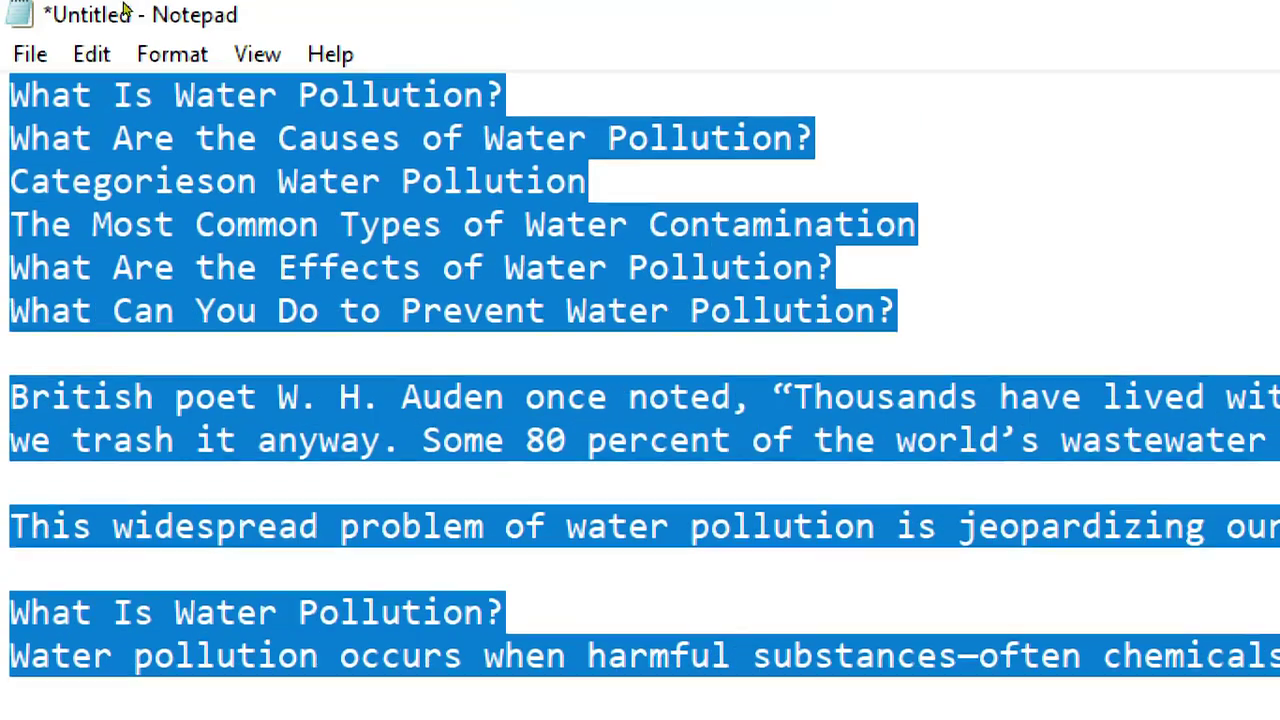
left_click(91, 54)
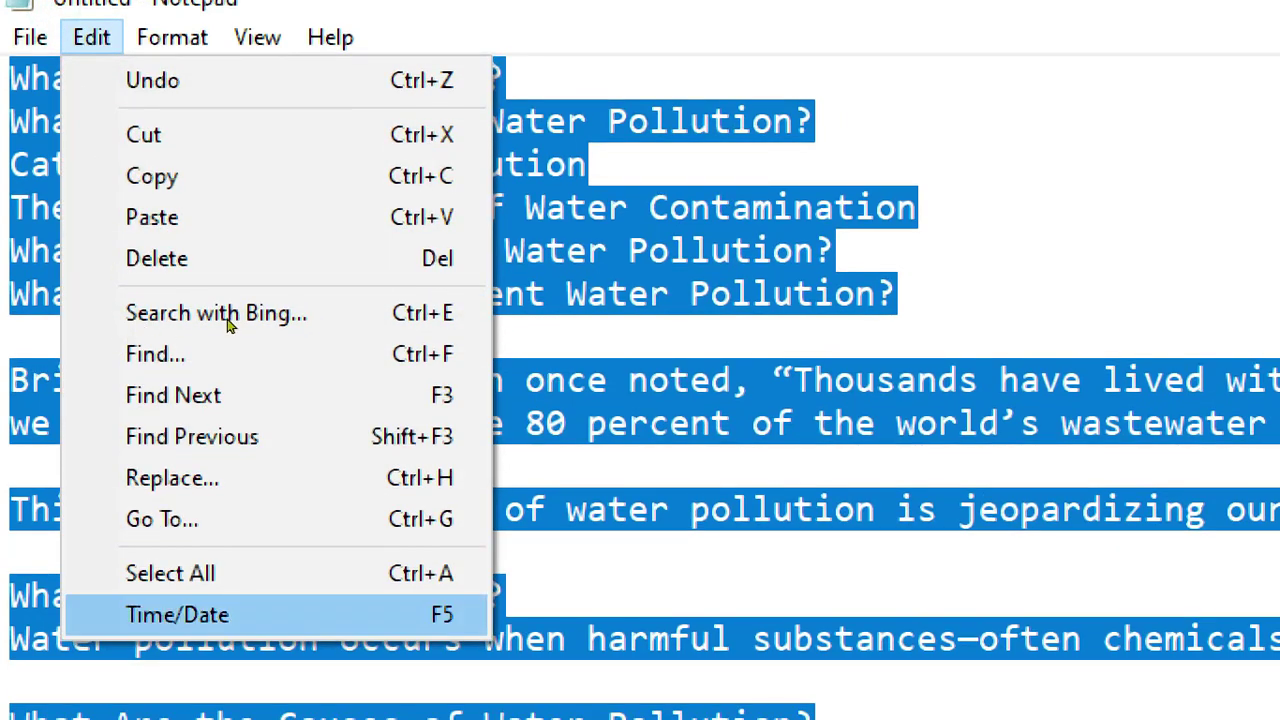
left_click(492, 139)
Insert the current time and date at the end of the "What Can You Do to Prevent Water Pollution?" line
left_click(459, 160)
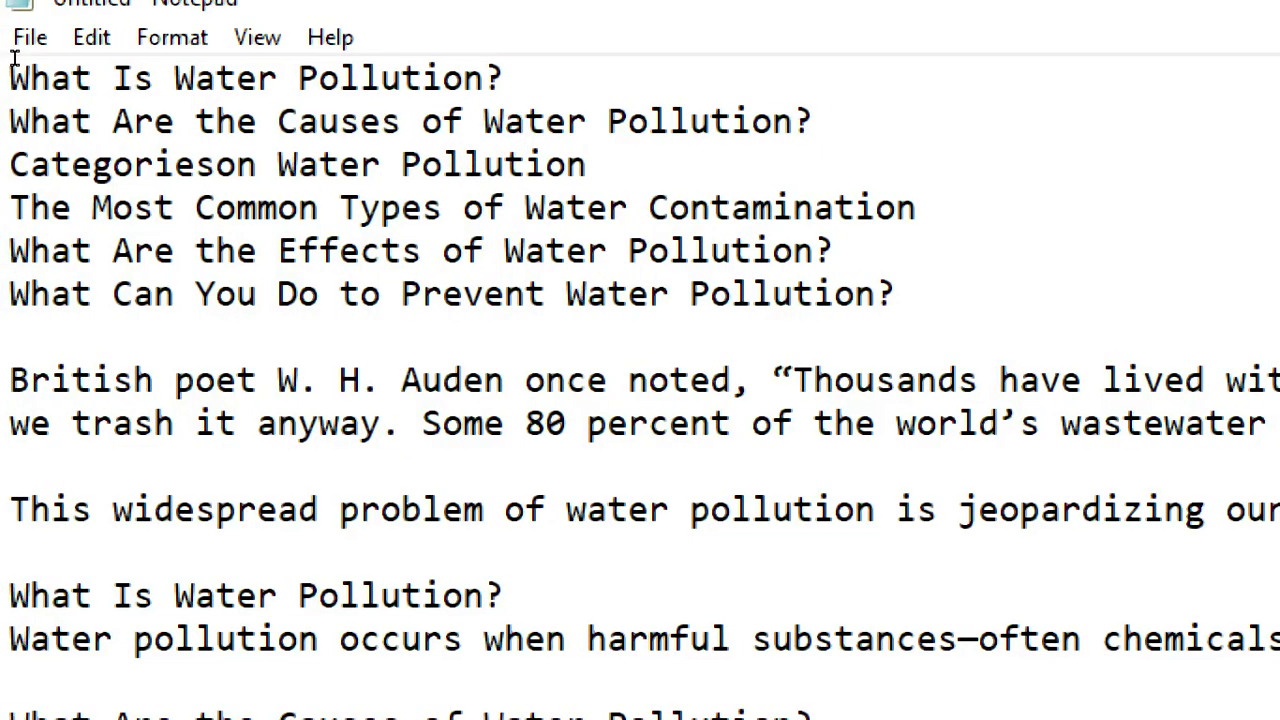
left_click(79, 37)
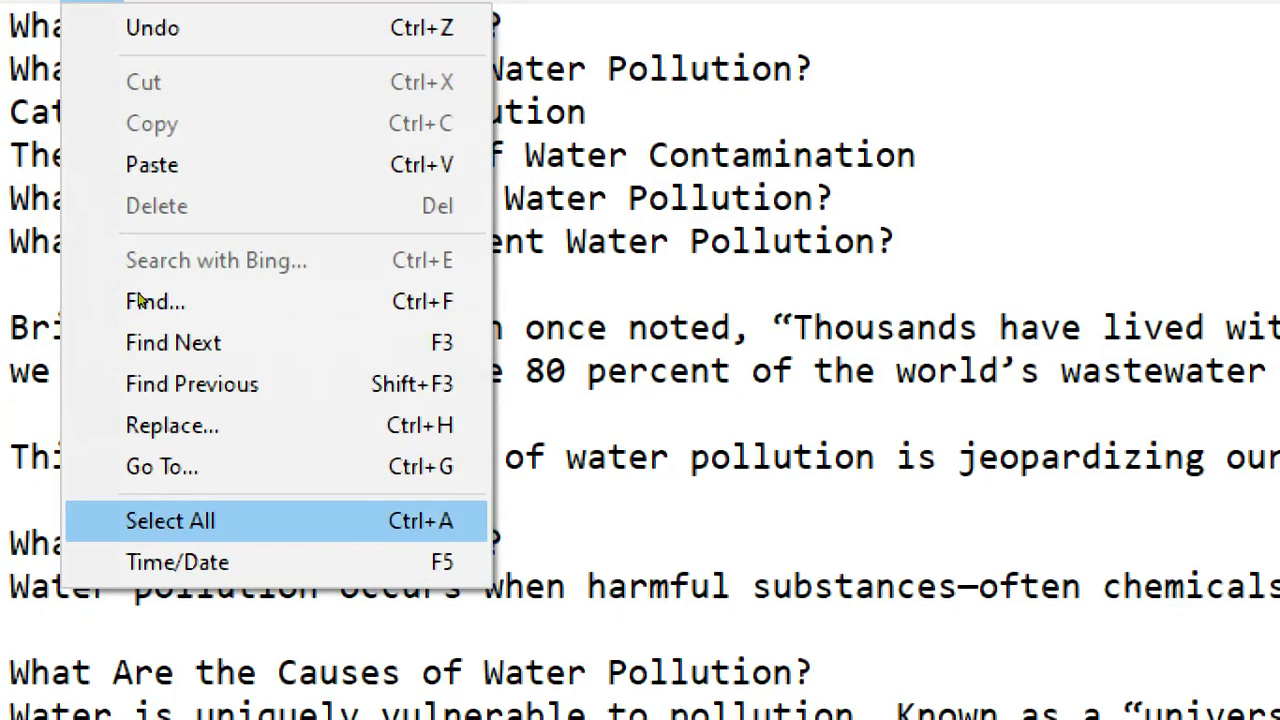
key("Down")
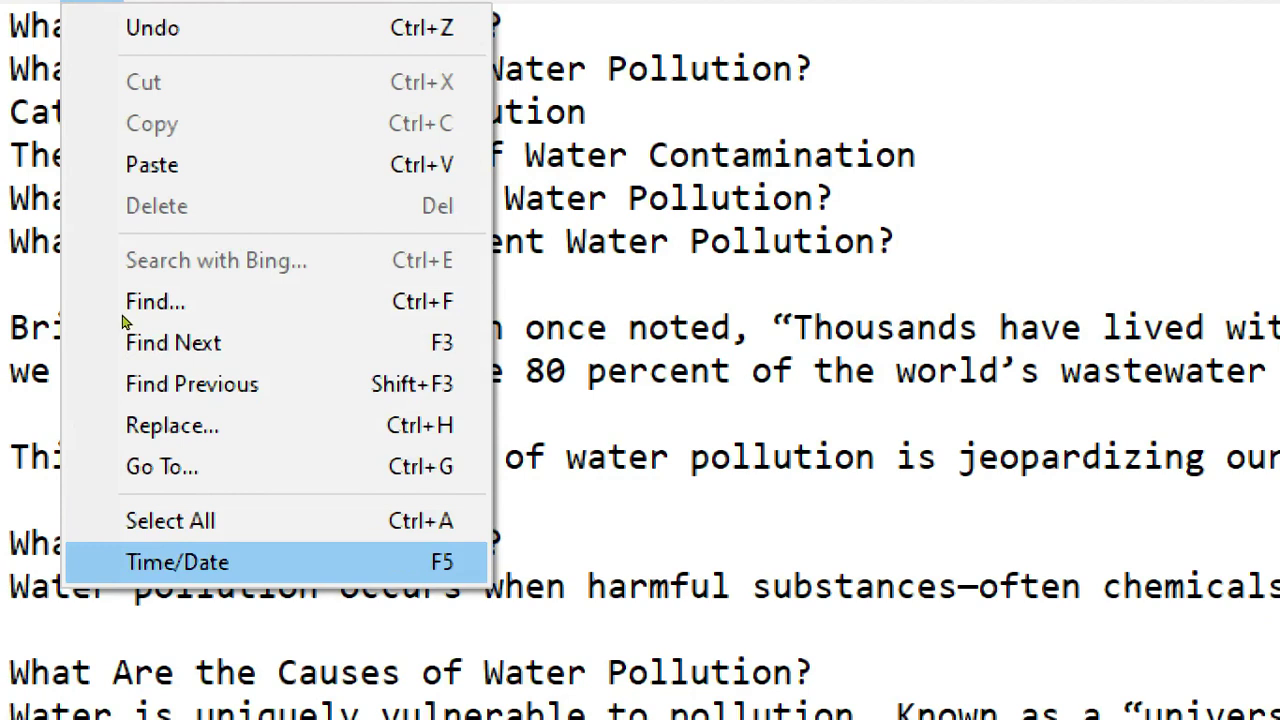
key("Return")
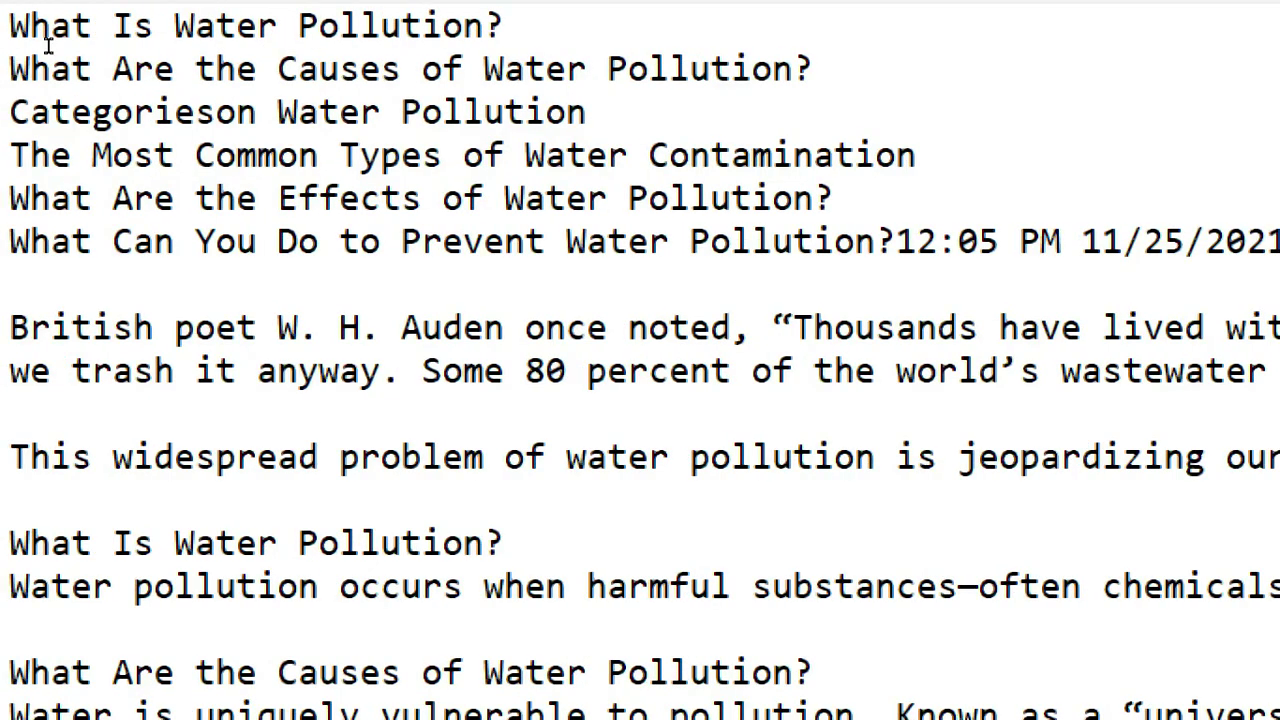
Turn on Word Wrap for the document
left_click(91, 61)
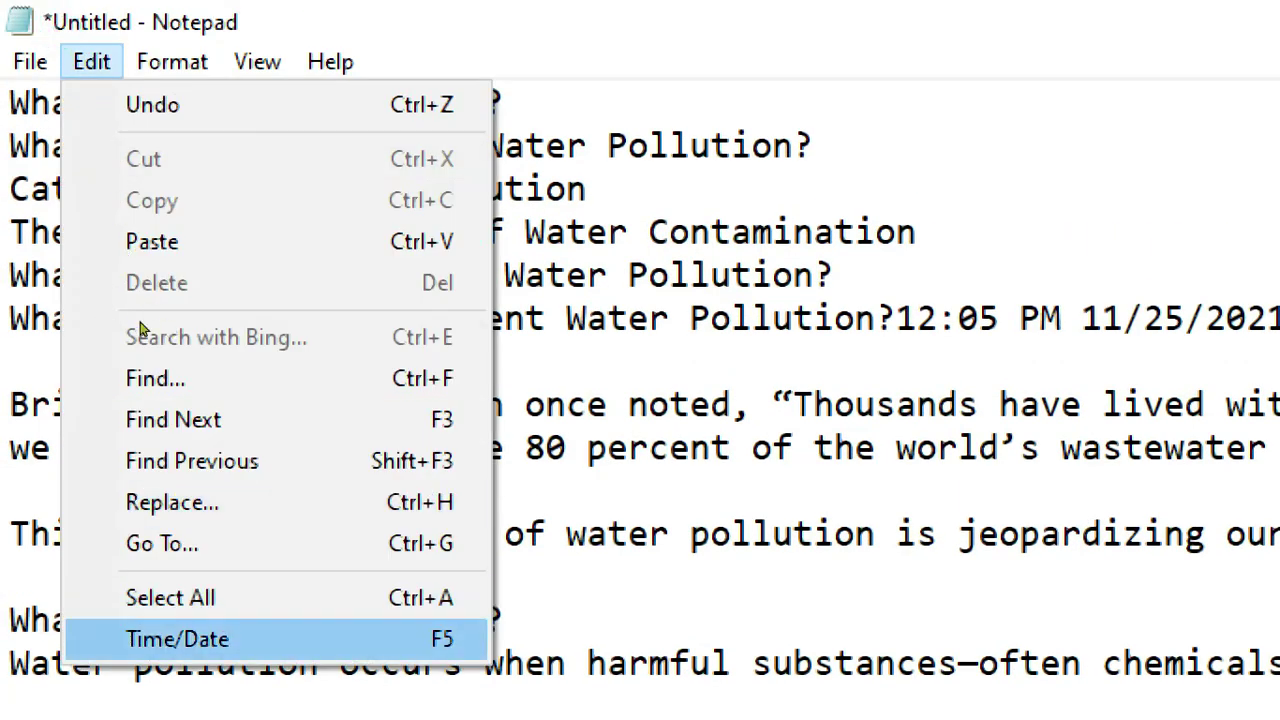
mouse_move(172, 61)
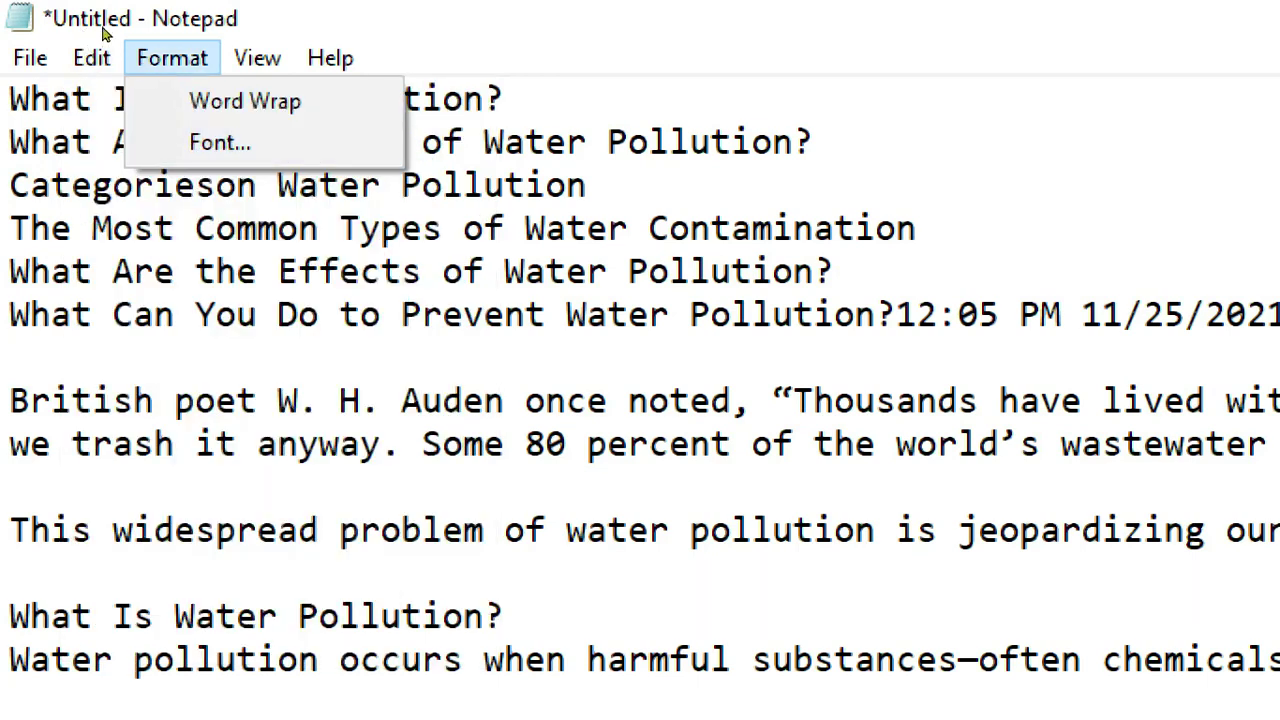
key("Down")
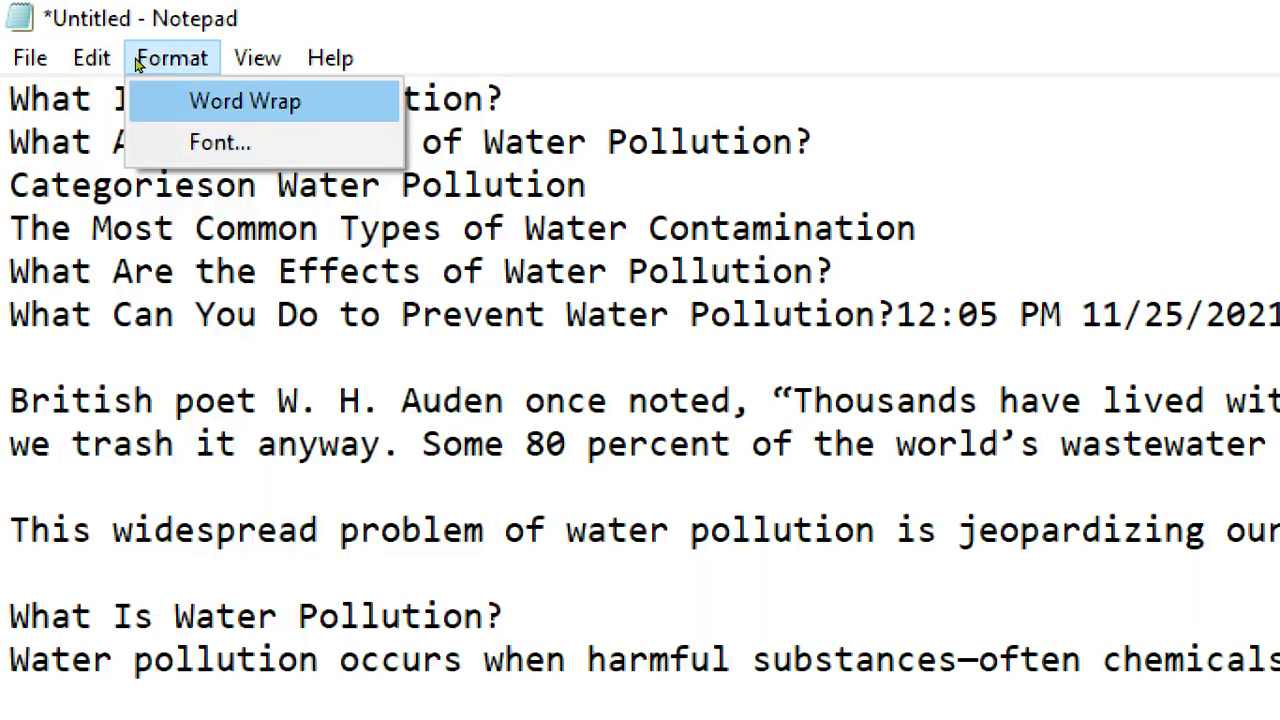
key("Return")
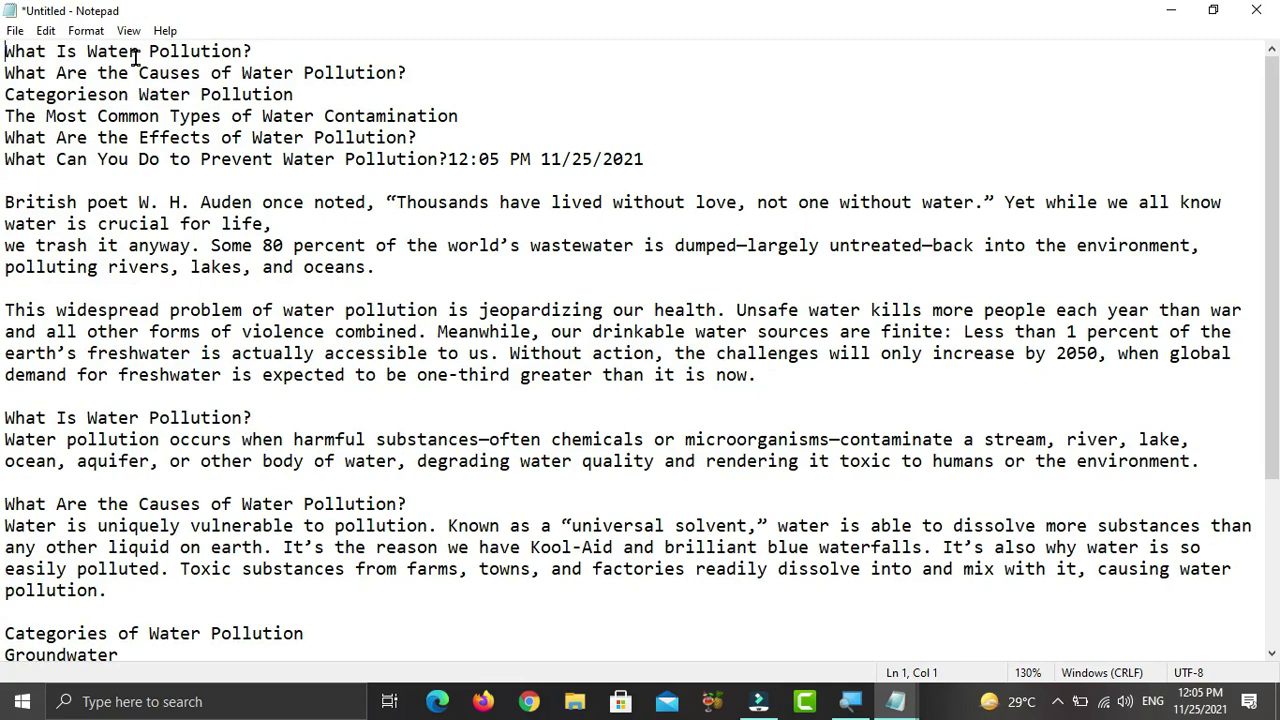
Turn Word Wrap off and extend the "Surface water" line with a long unbroken run of the letter "a"
left_click(86, 30)
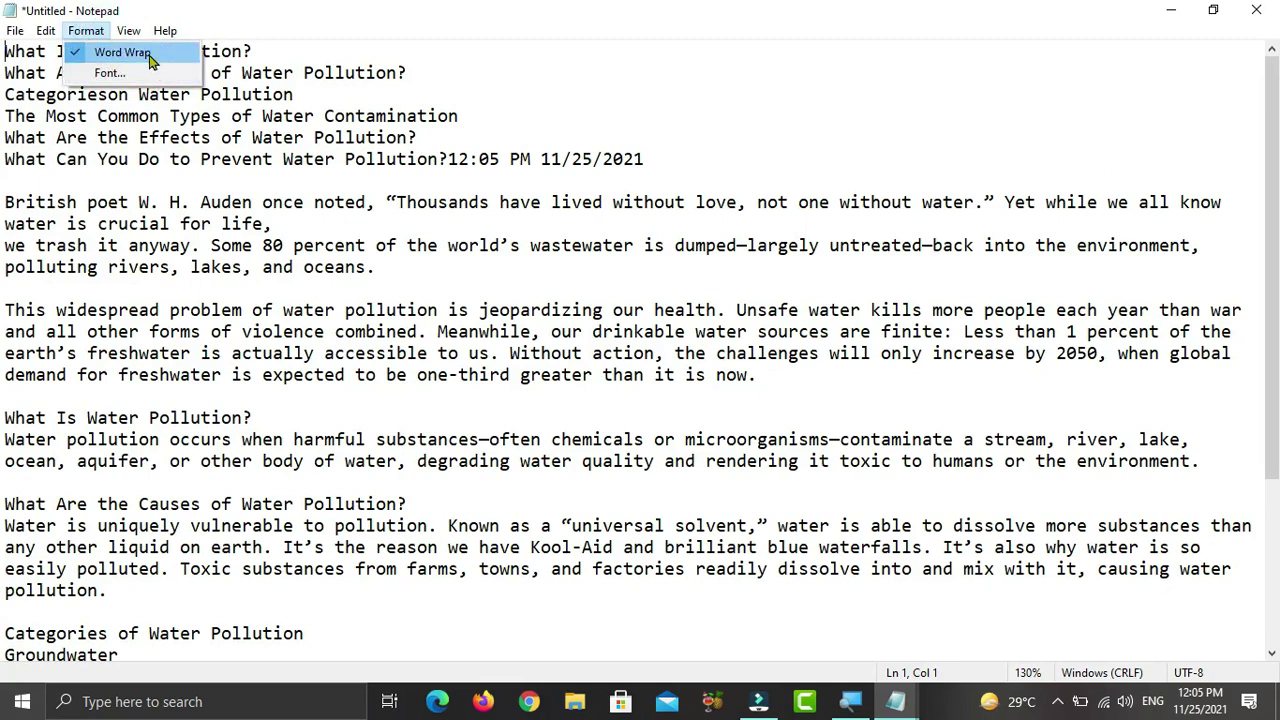
left_click(150, 50)
left_click(108, 589)
left_click(203, 551)
type("aaaaaaaaaaaaaaaaaaaaaaaaaaaaaaaaaaaaaaaaaaaaaaaaaaaaaaaaaaaaaaaaa")
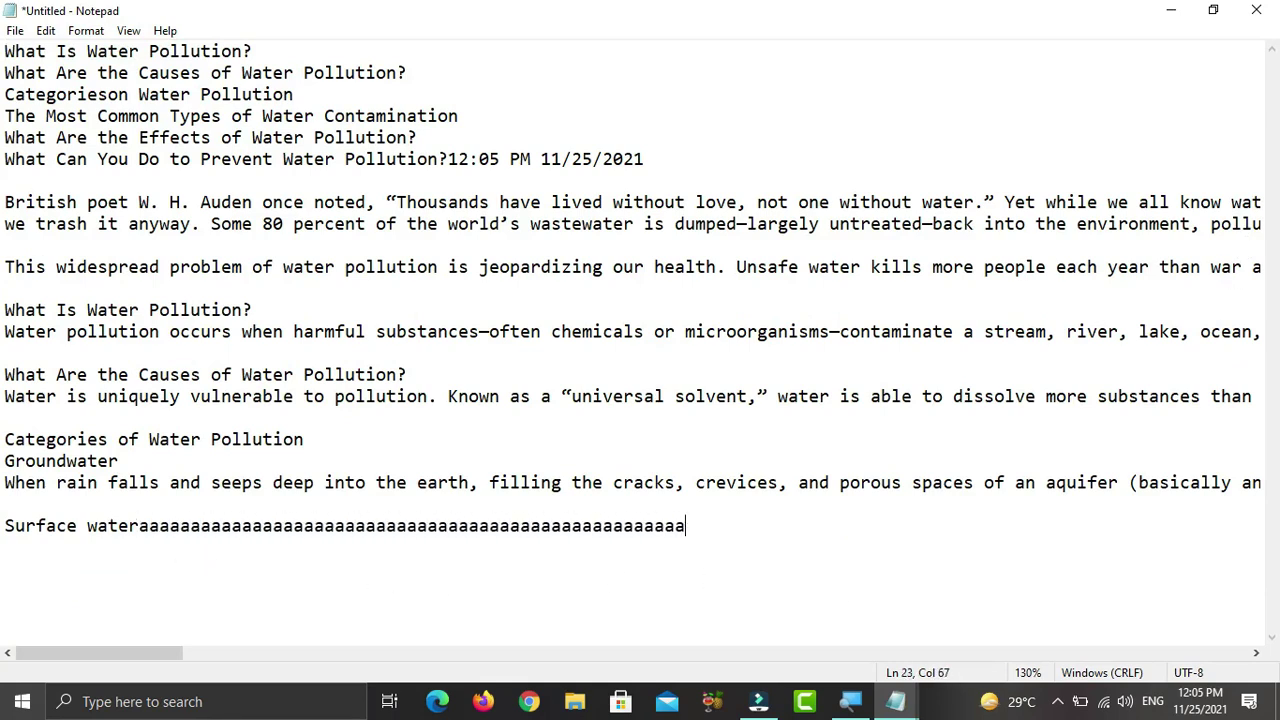
type("aaaaaaaaaaaaaaaaaaaaaaaaaaaaaaaaaaaaaaaaaaaaaaaaaaaaaaaaaaaaaaaaaaaaaaaaaaaaaaaaaaaaaaaaaaaaaaaaaaaaaaaaaaaaaaaaaa")
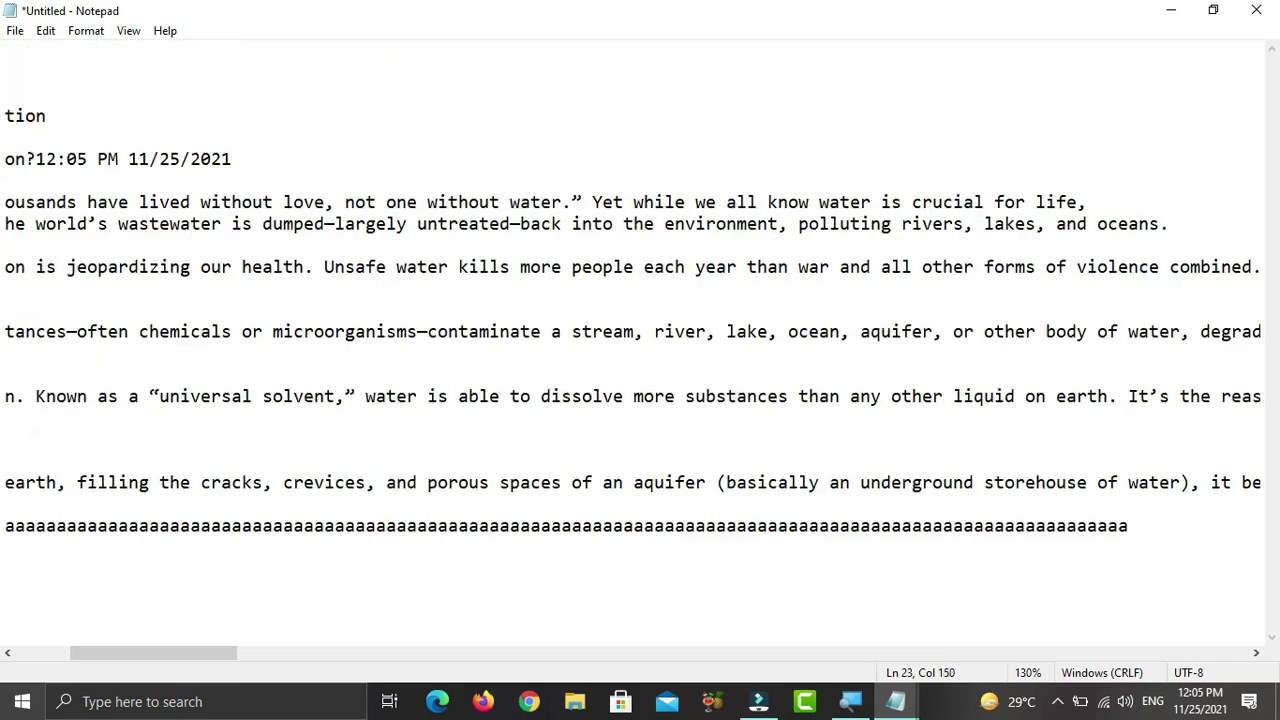
type("aaaaaaaa")
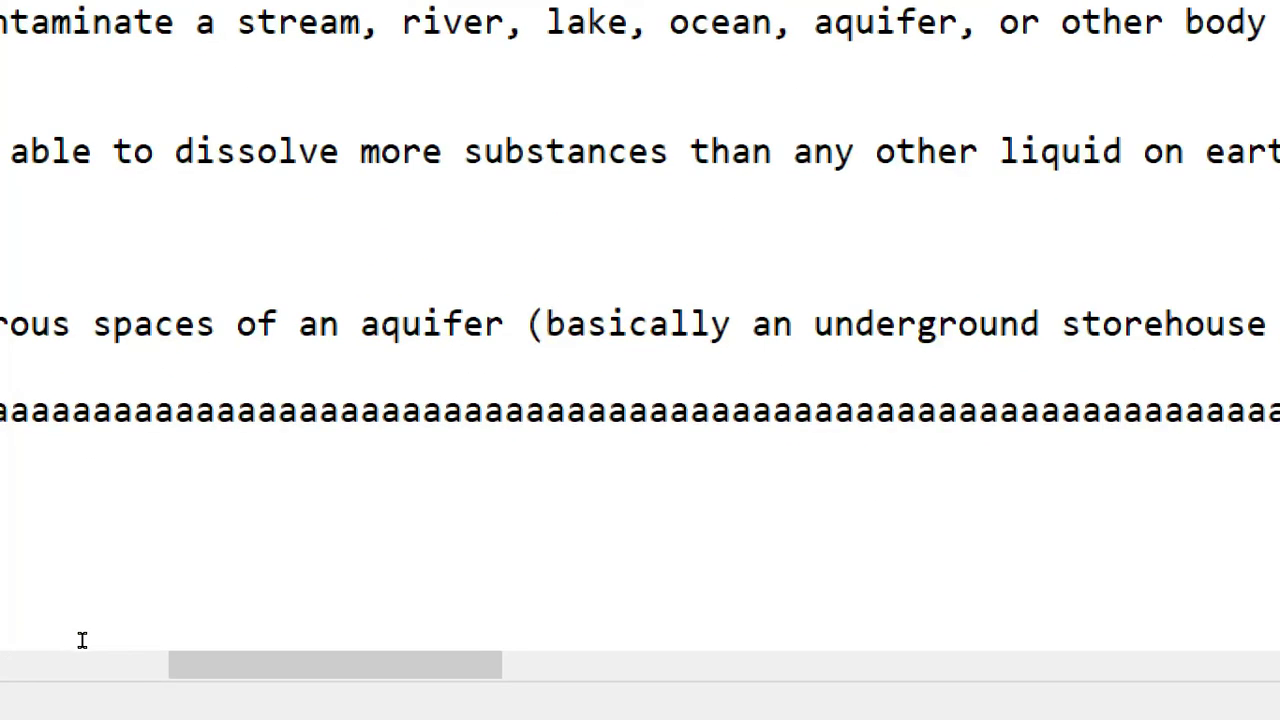
left_click_drag(222, 652, 90, 719)
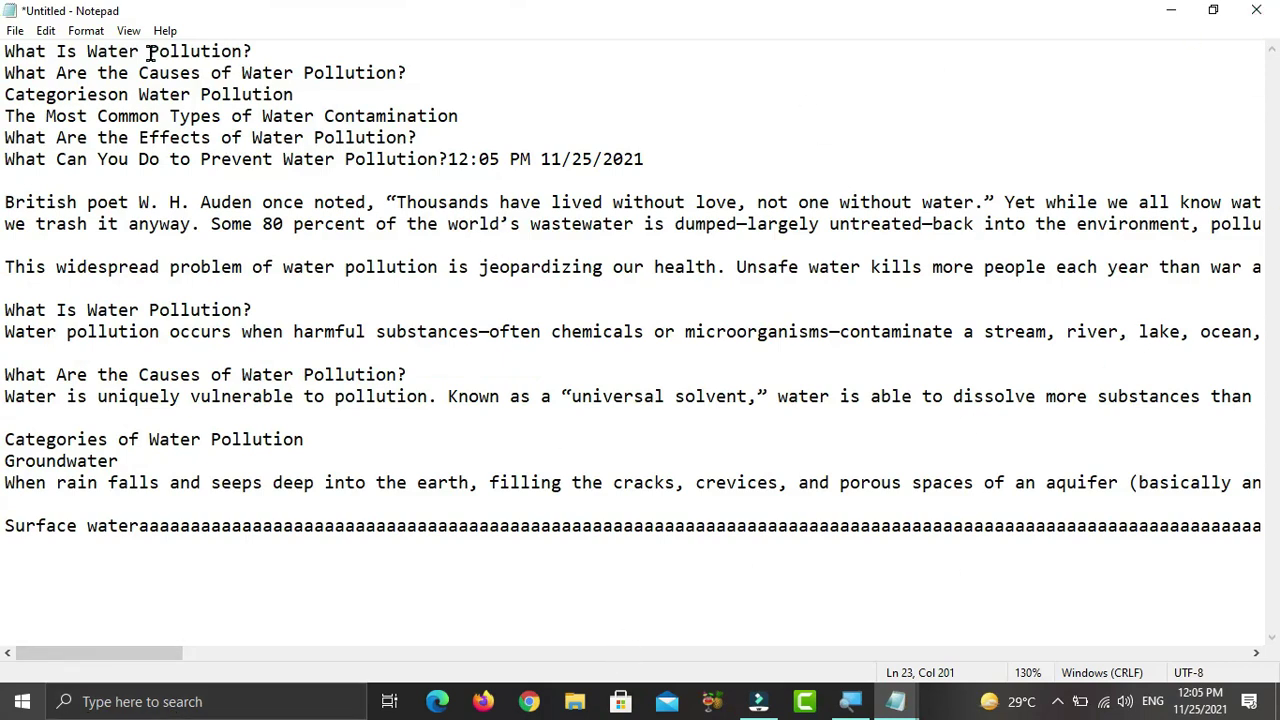
Turn Word Wrap back on and check how the long lines fit the window
left_click(86, 31)
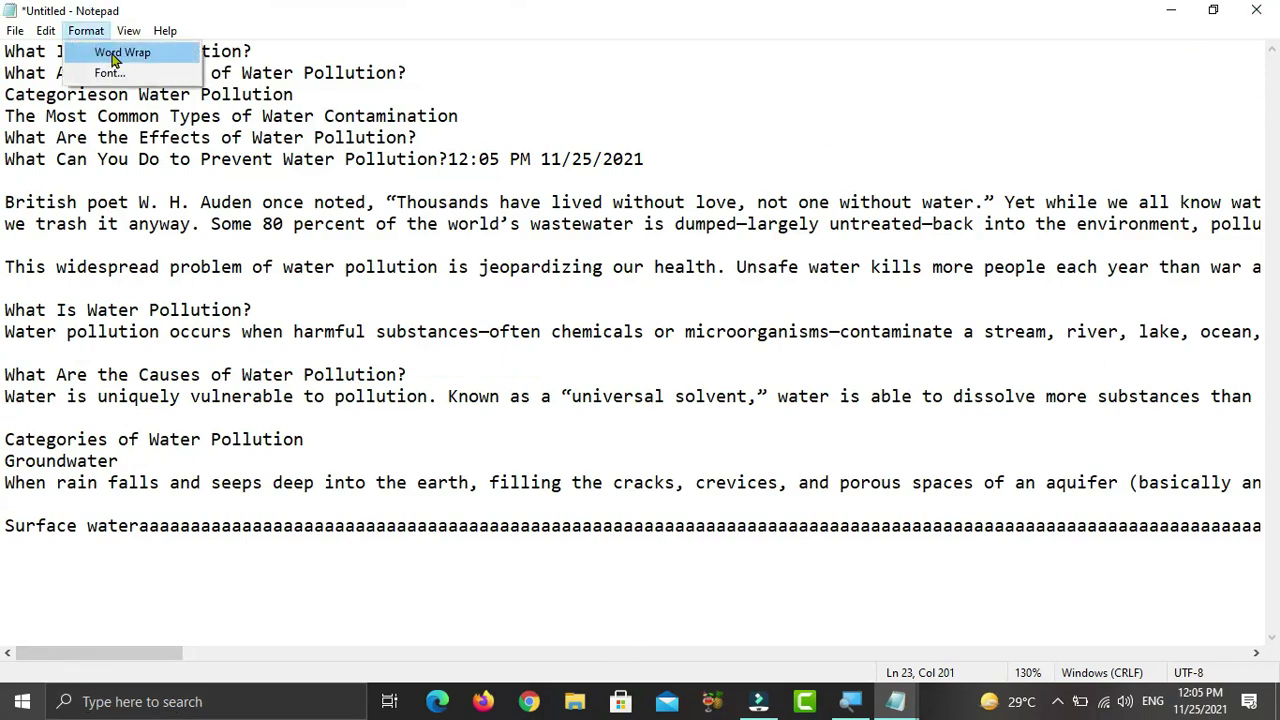
left_click(112, 55)
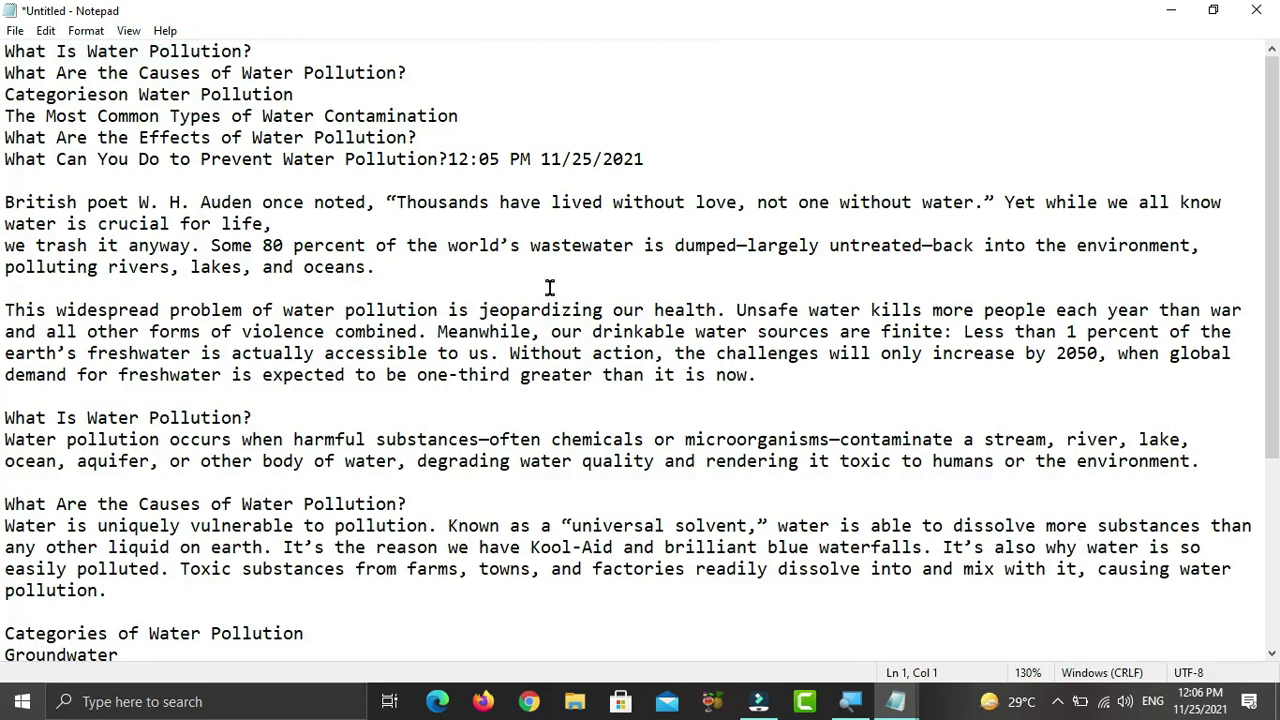
scroll(1132, 293, "down", 1)
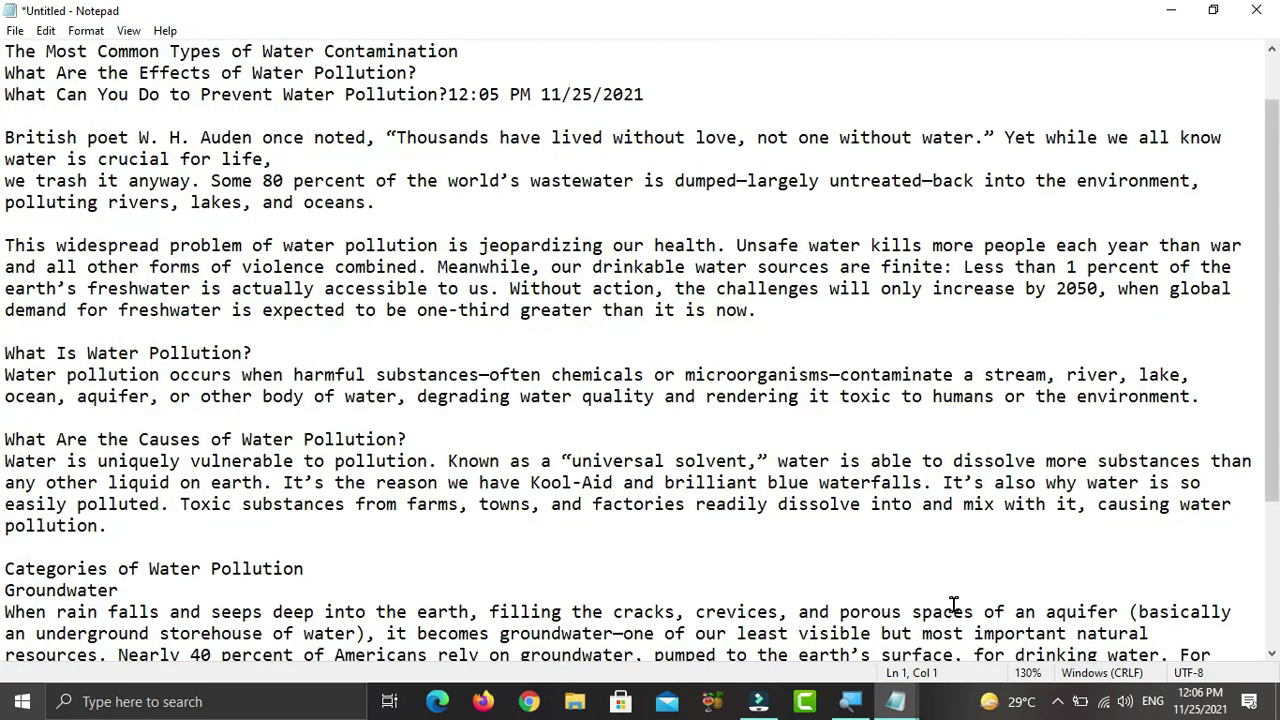
scroll(426, 500, "up", 1)
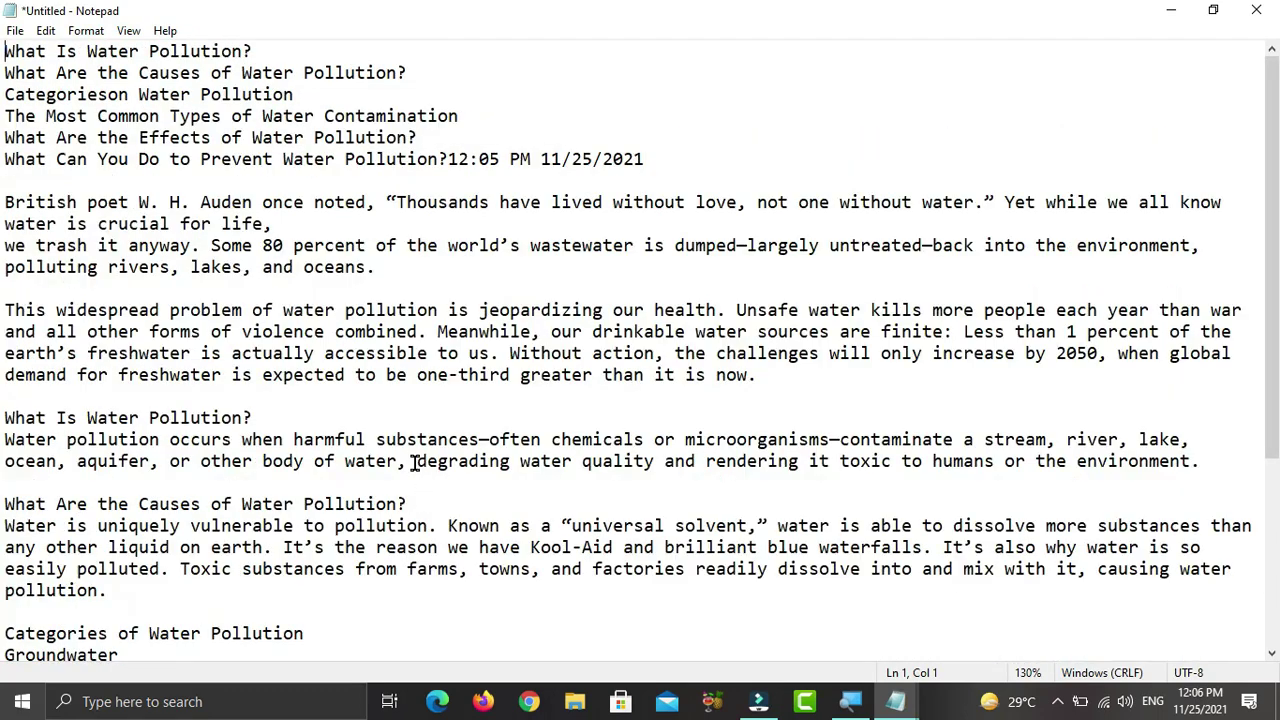
Set the text font to Cooper, style Black, size 12
left_click(88, 31)
left_click(134, 75)
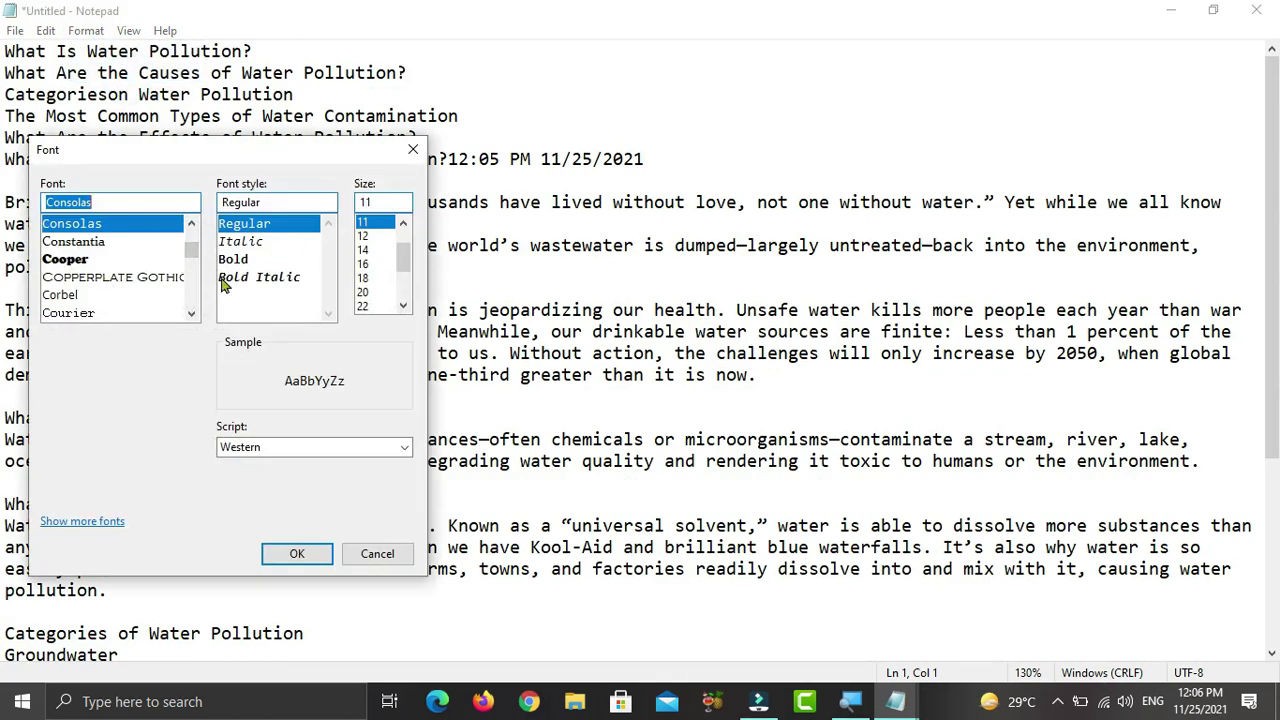
left_click(92, 260)
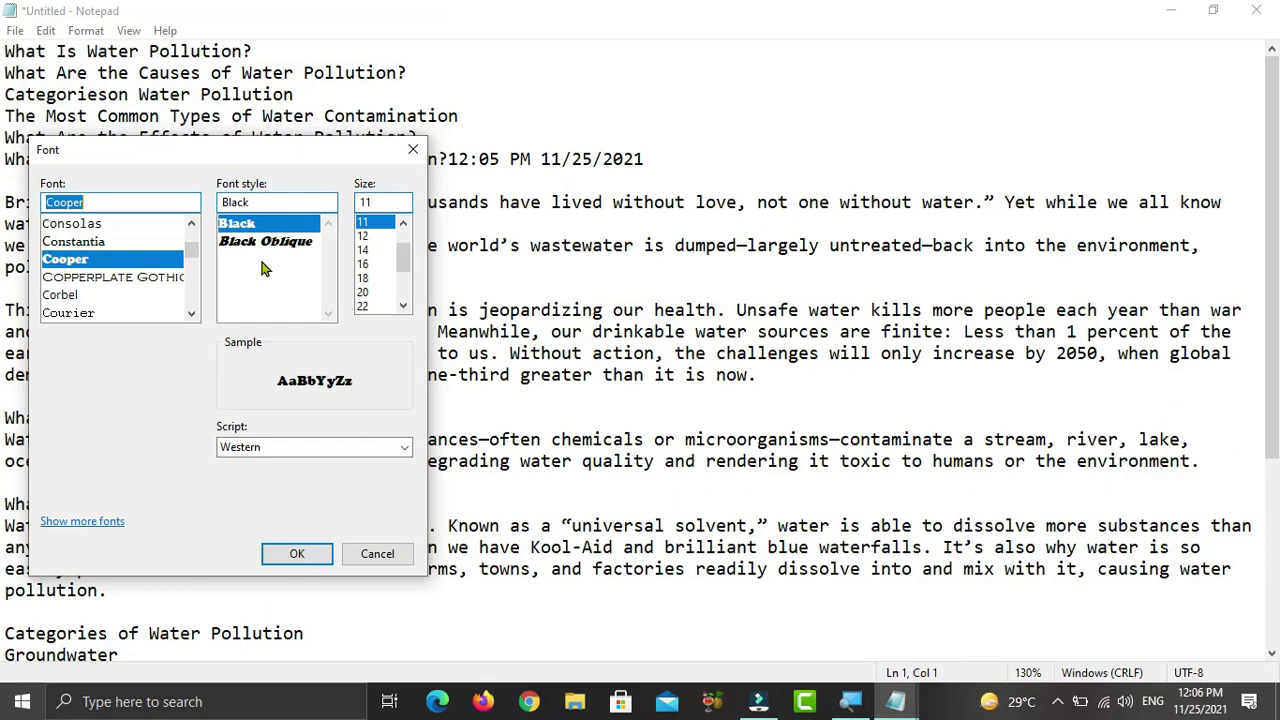
left_click(363, 236)
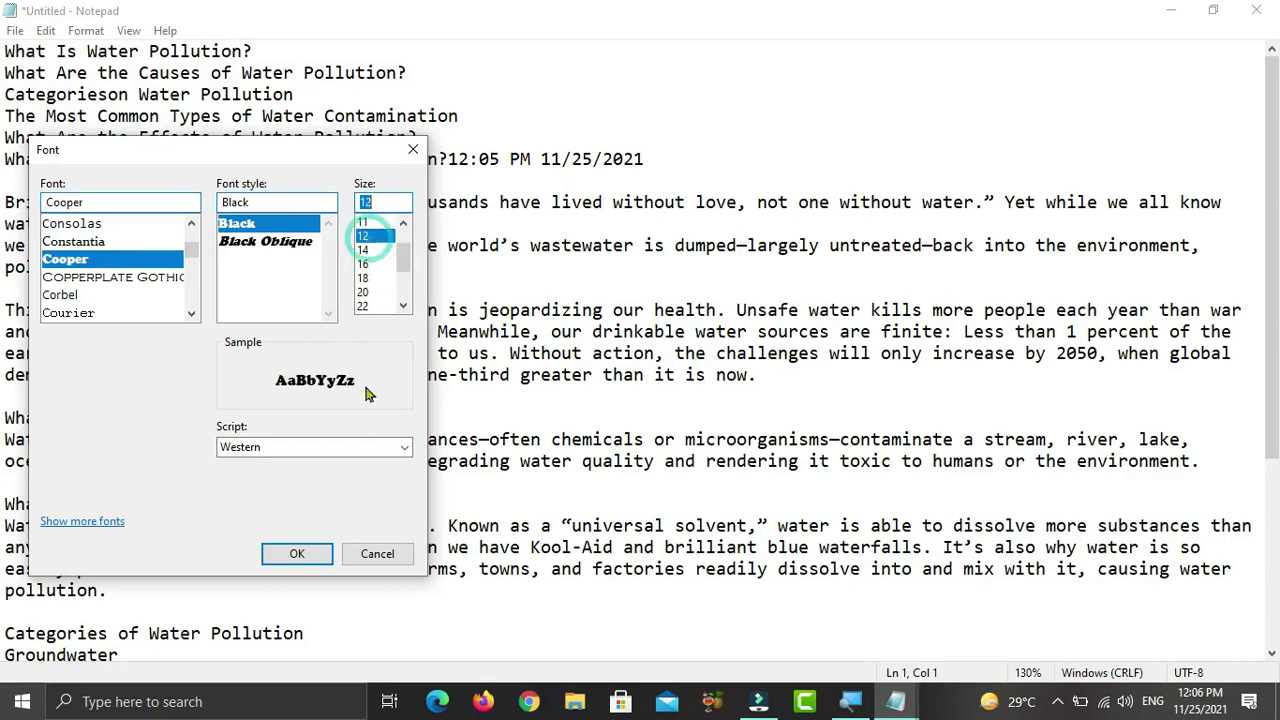
left_click(297, 553)
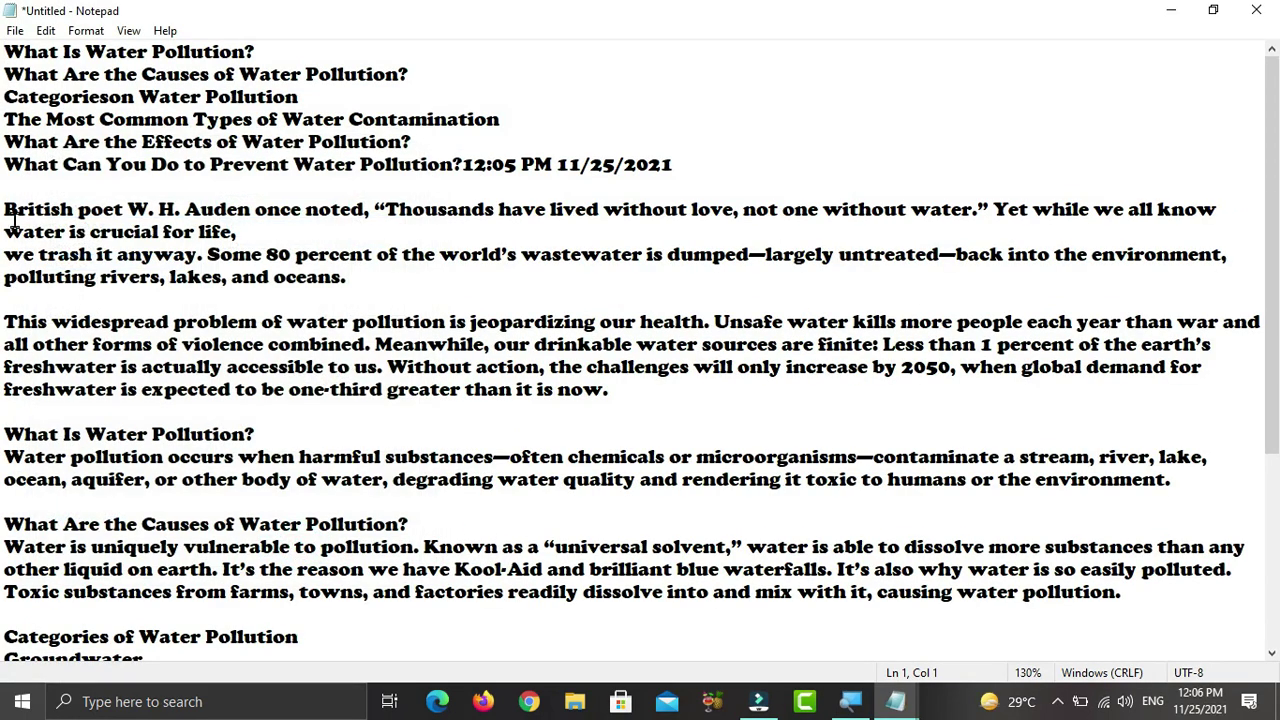
left_click(86, 30)
left_click(128, 183)
left_click(130, 32)
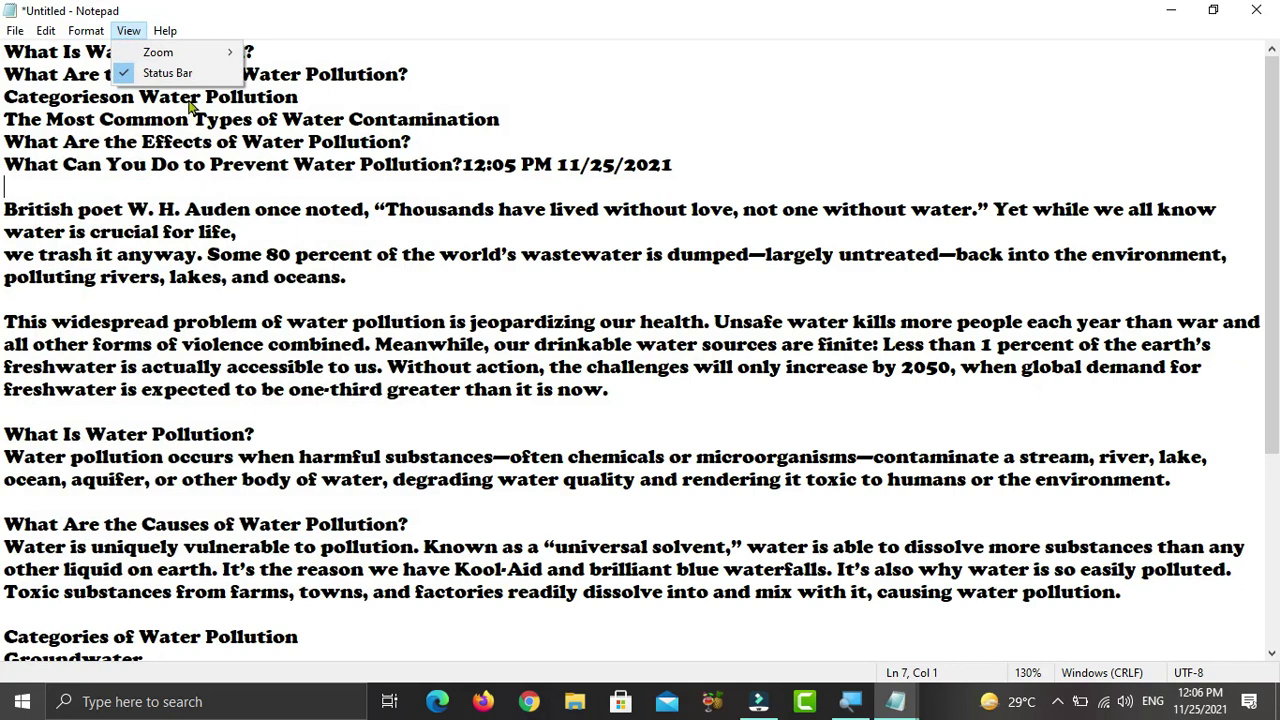
mouse_move(212, 54)
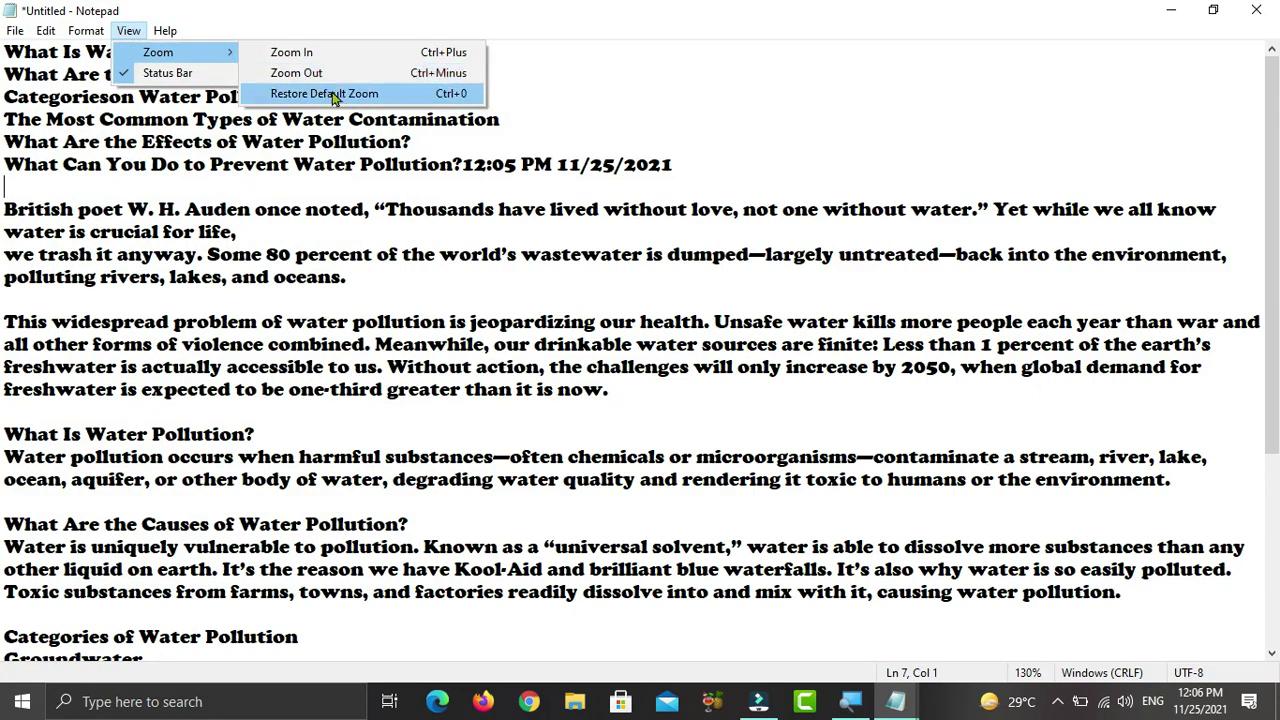
left_click(368, 160)
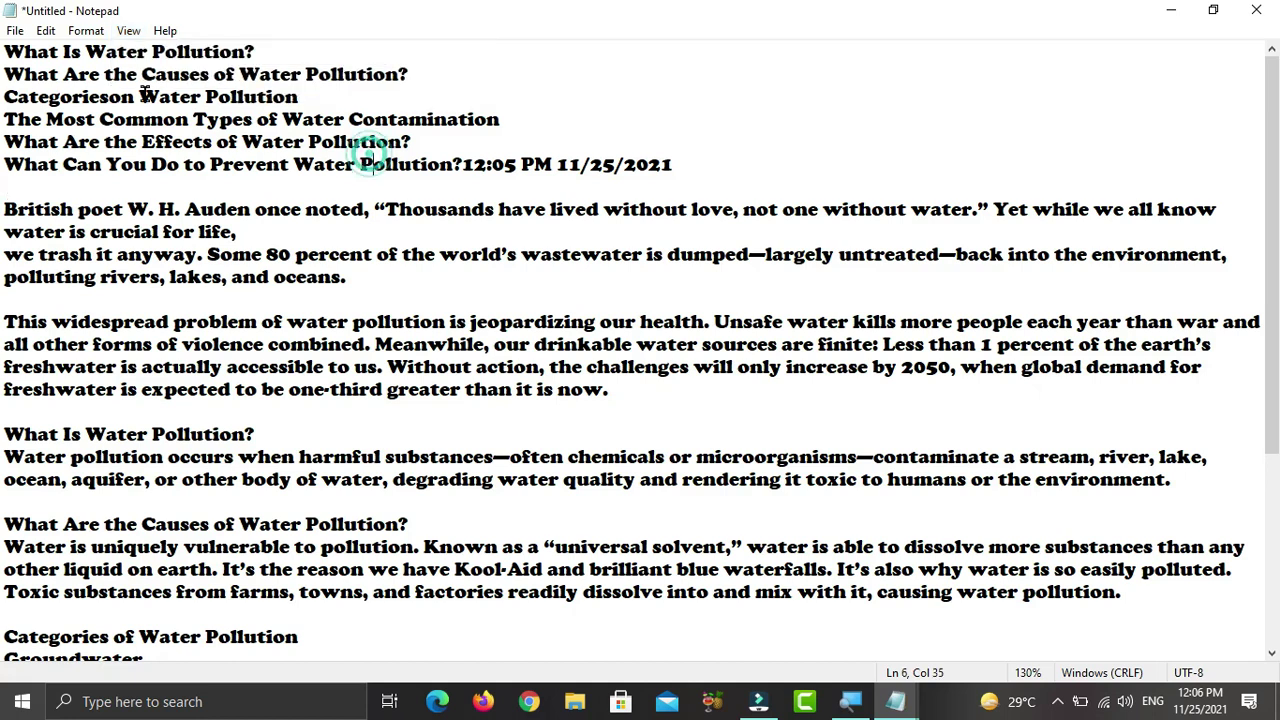
Hide the status bar
left_click(128, 31)
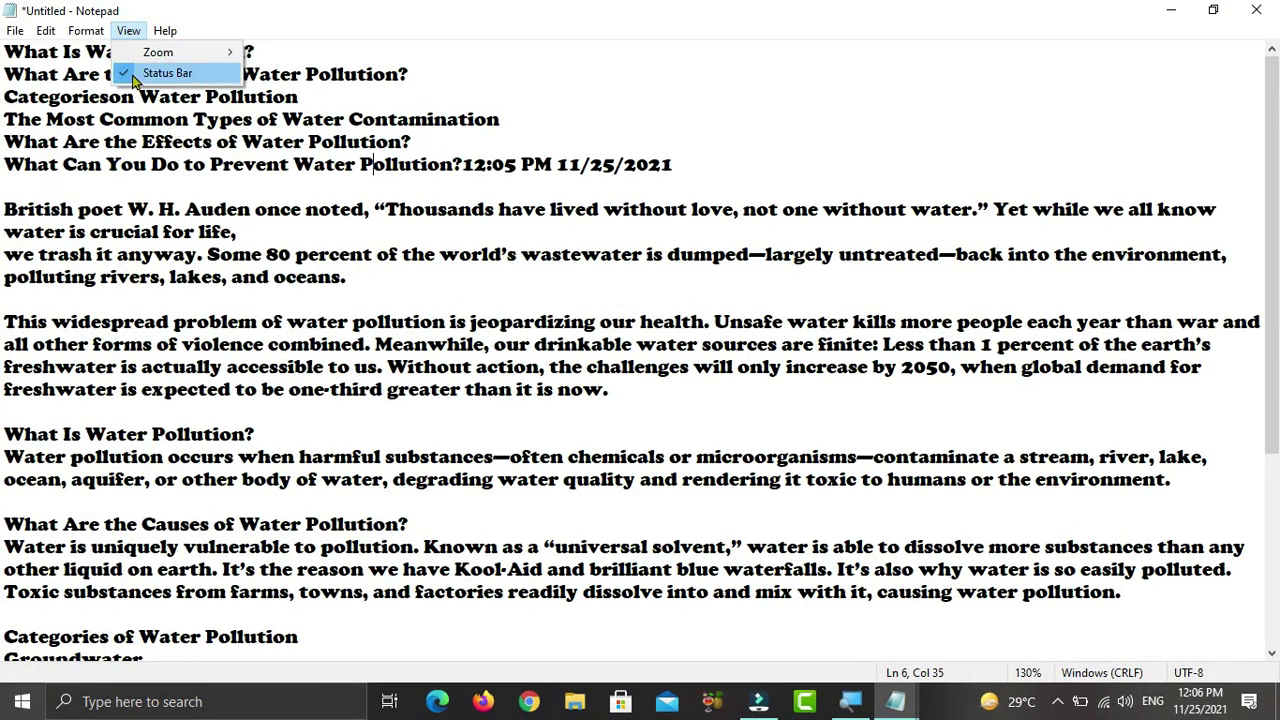
left_click(165, 74)
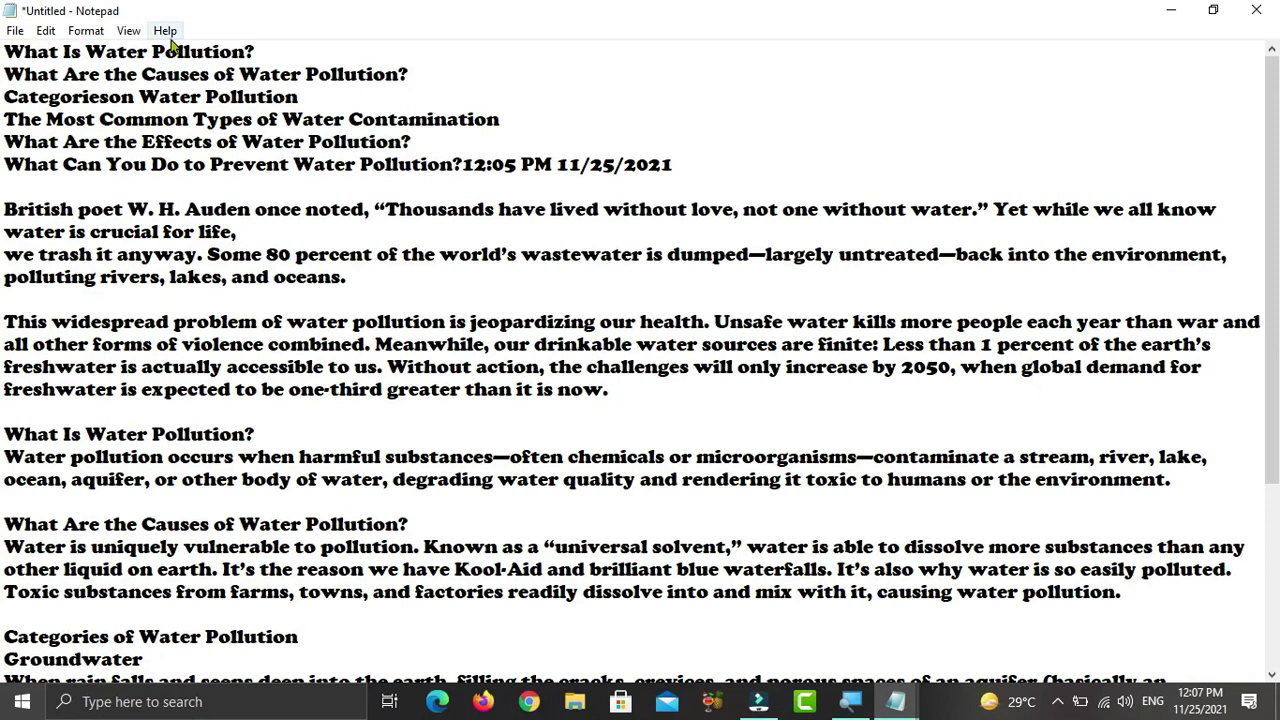